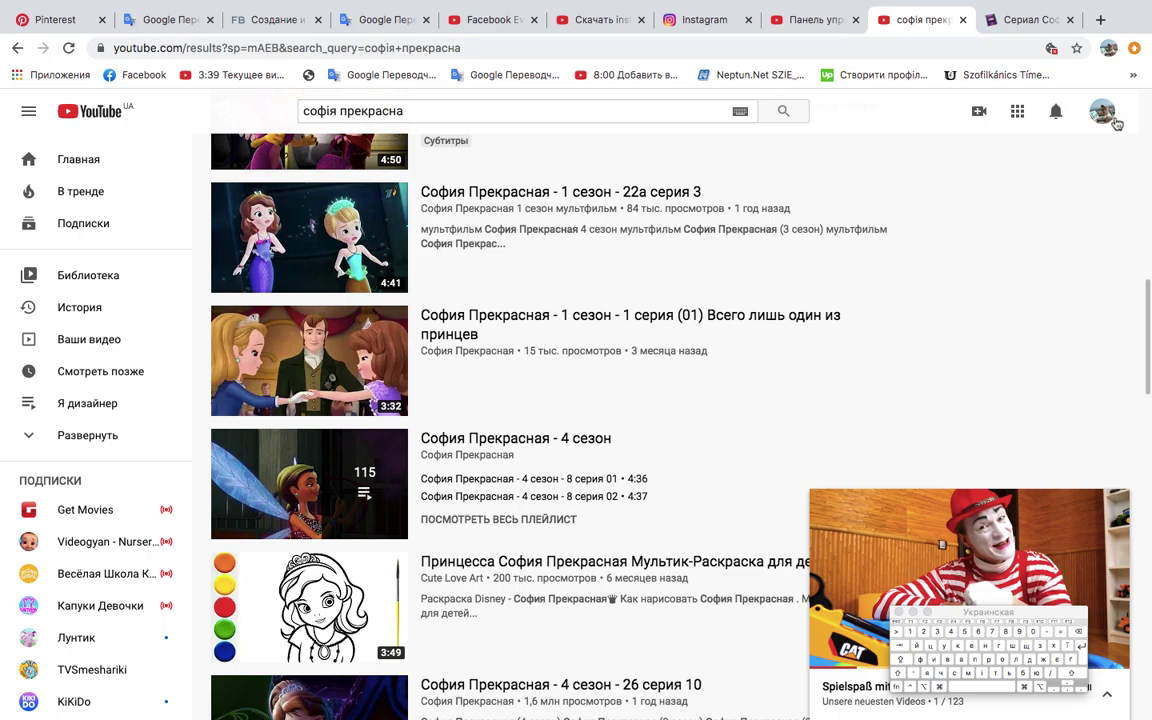
Collapse the side navigation and bring up the account menu over the 'софія прекрасна' results
left_click(1102, 113)
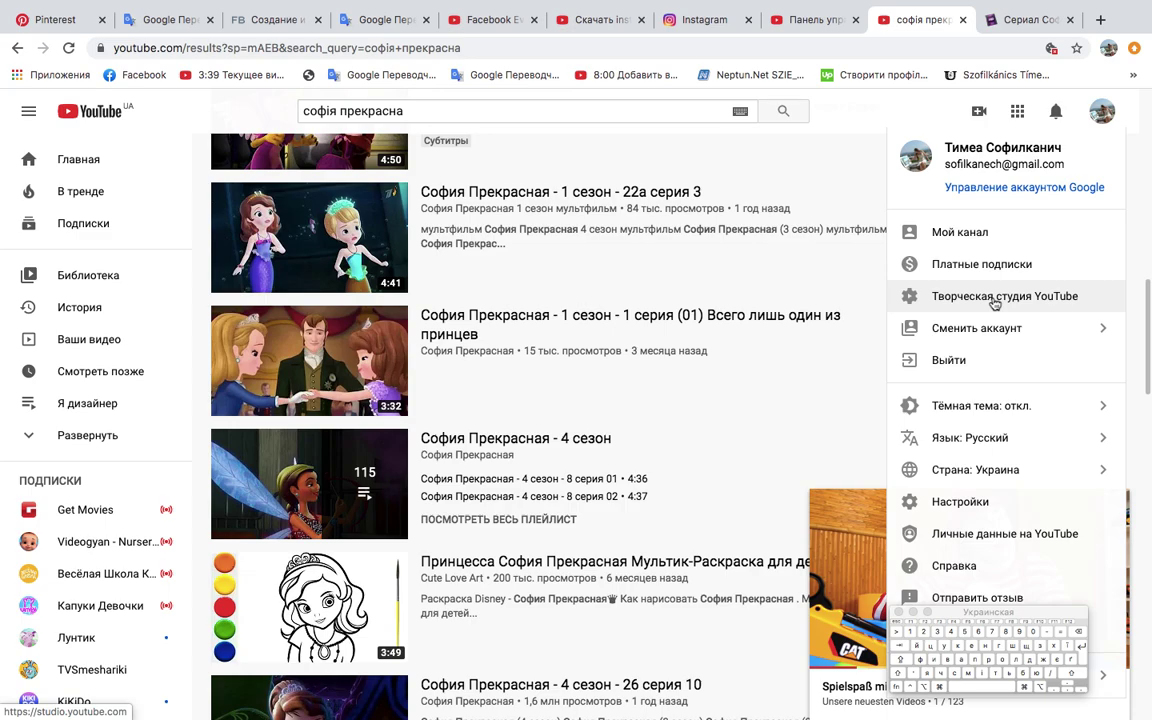
left_click(30, 114)
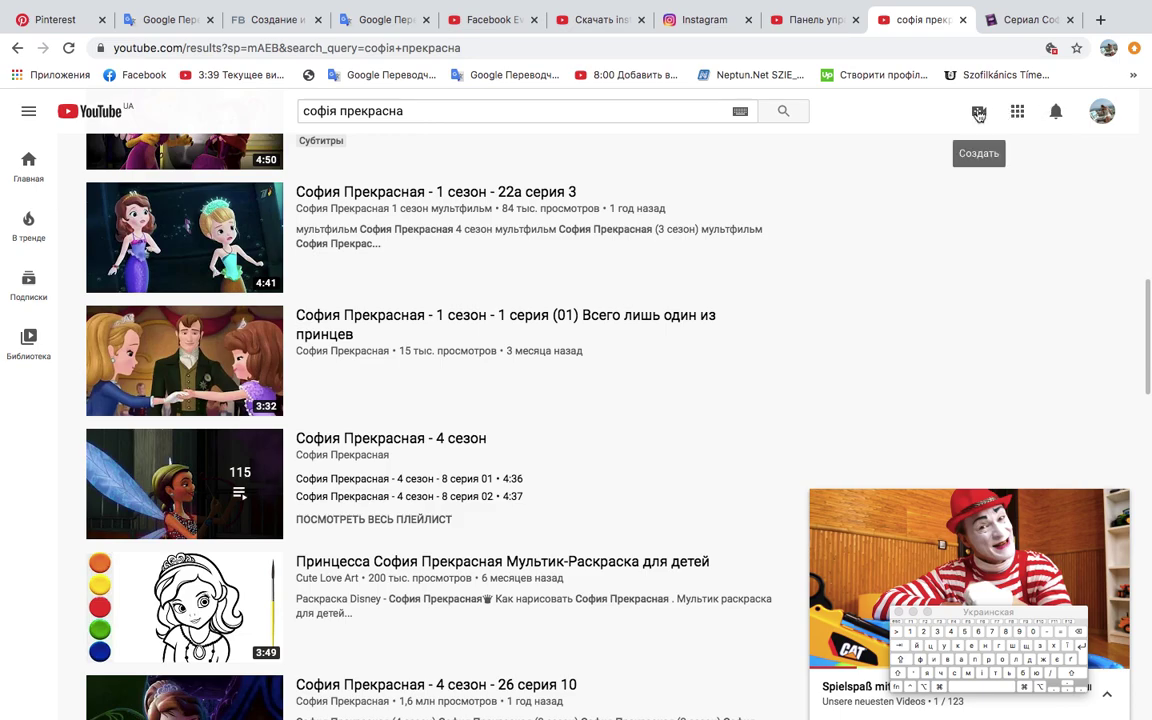
left_click(1103, 113)
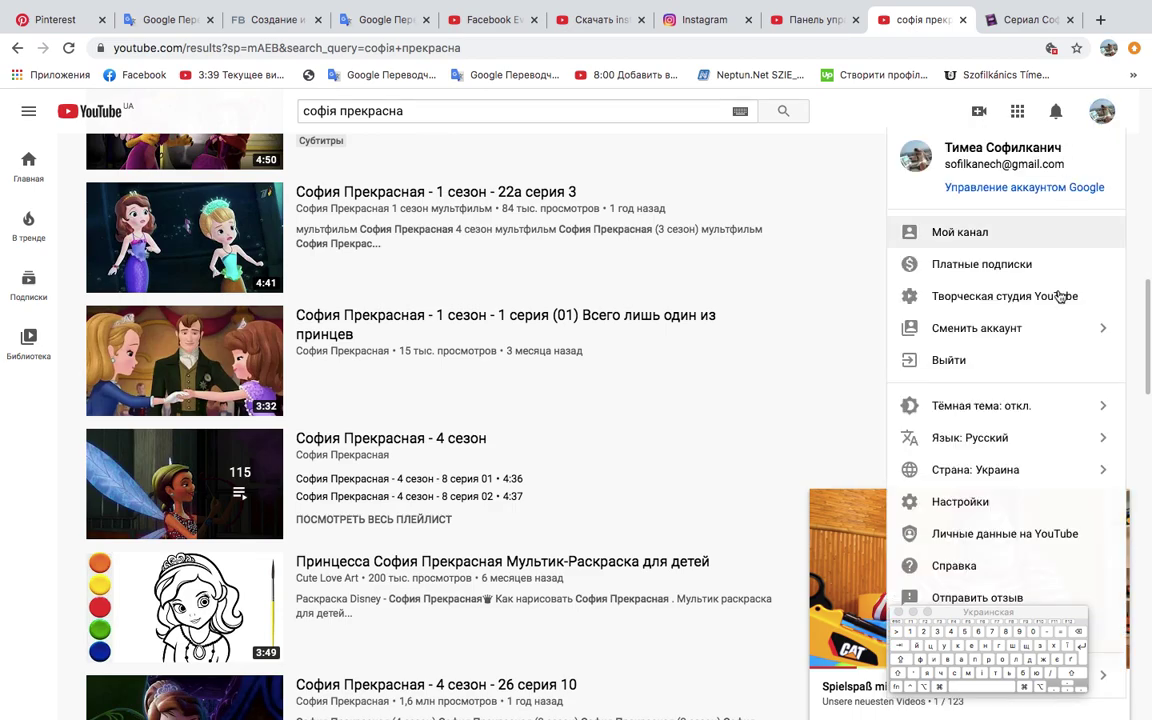
Go to Творческая студия YouTube and start a new video upload from the channel dashboard
left_click(1005, 300)
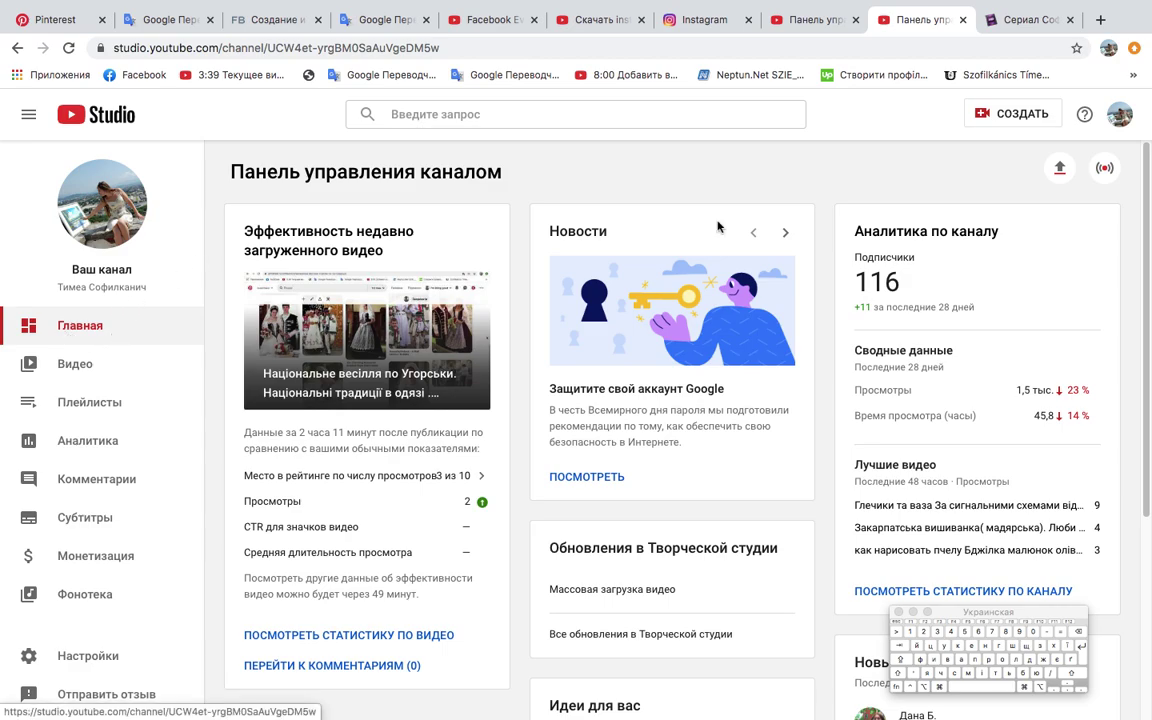
left_click(1060, 170)
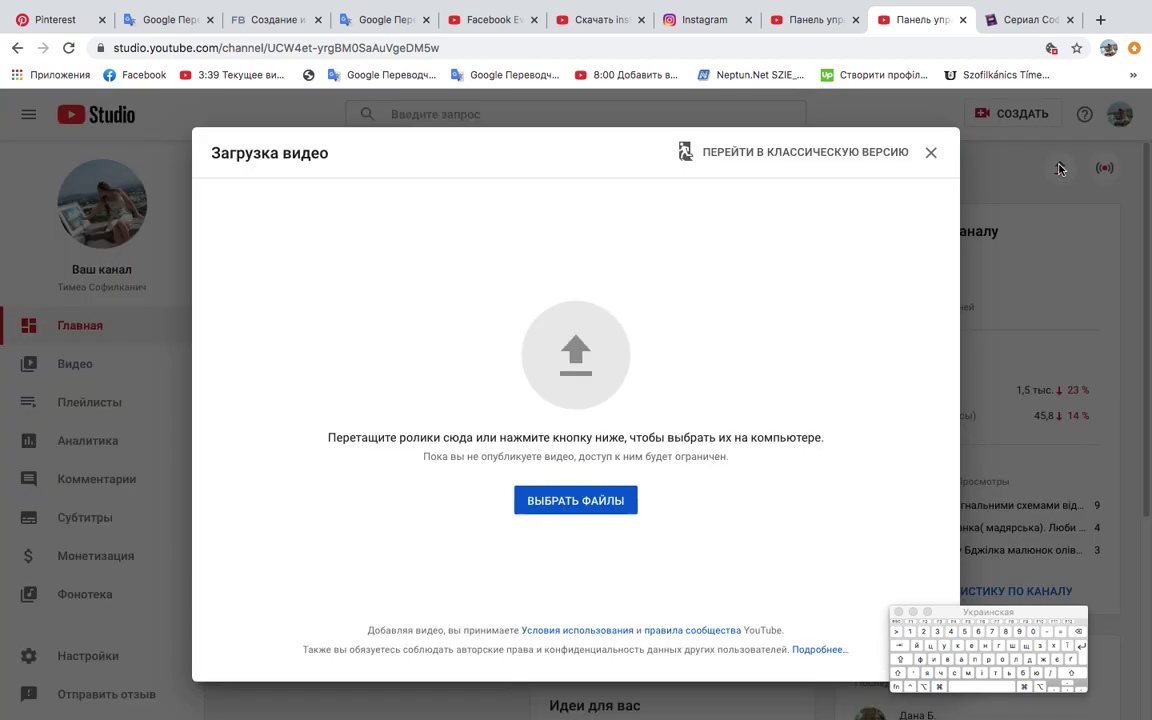
Upload 'Ландшафтний дизайн Мистецтво.mov' from the desktop via Выбрать файлы
left_click(597, 505)
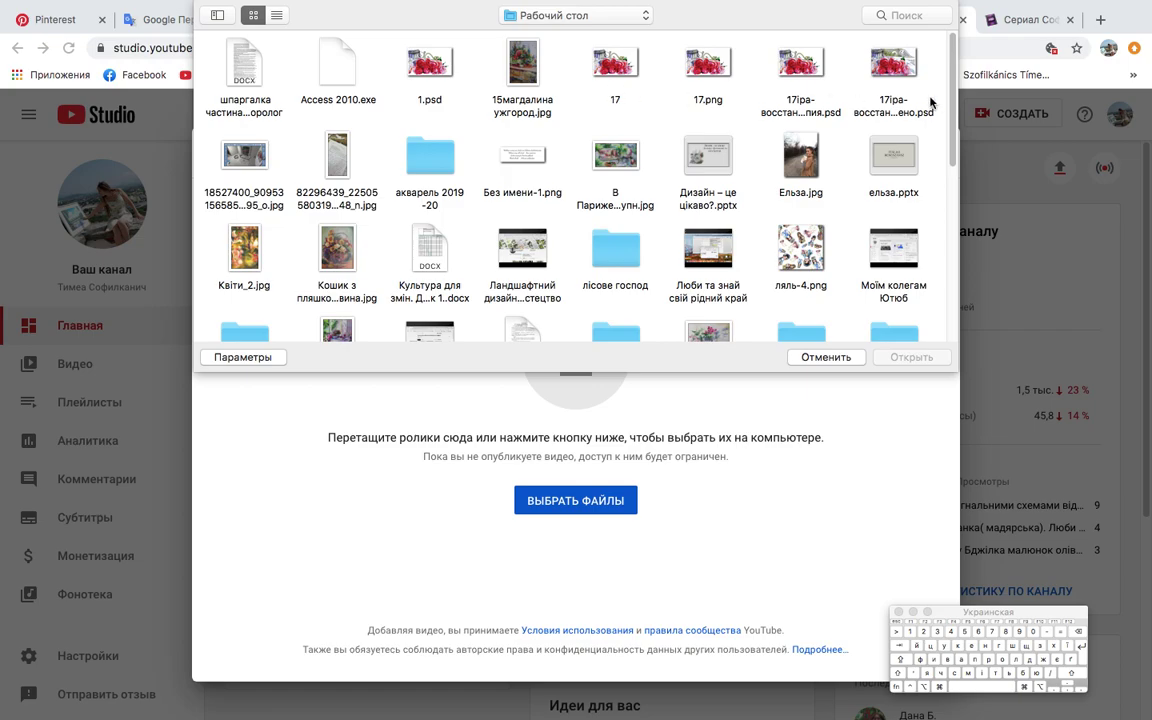
left_click(542, 300)
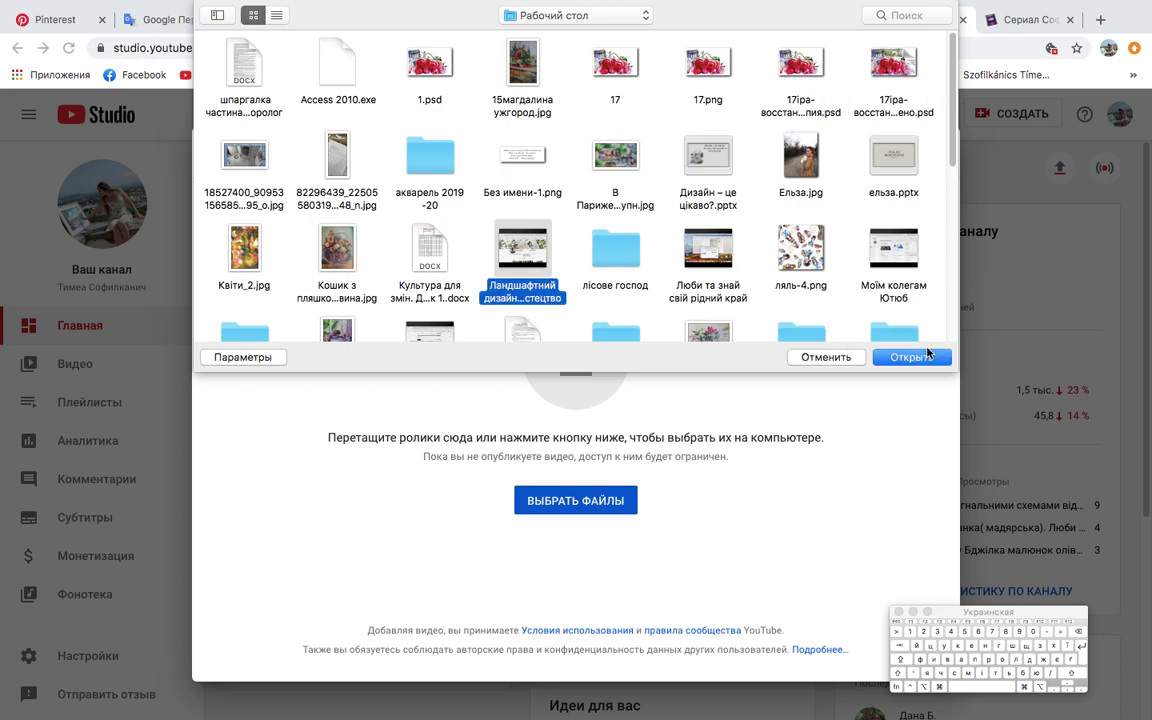
left_click(900, 362)
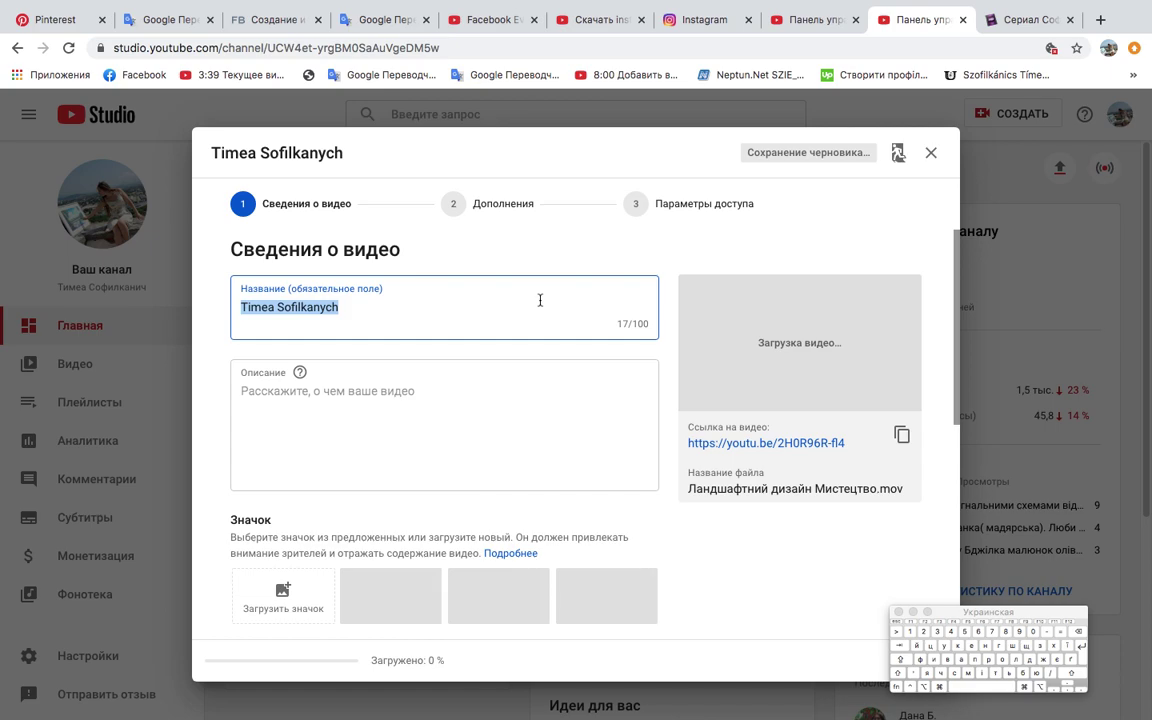
Move the author's name from the default title into the Описание field
key("BackSpace")
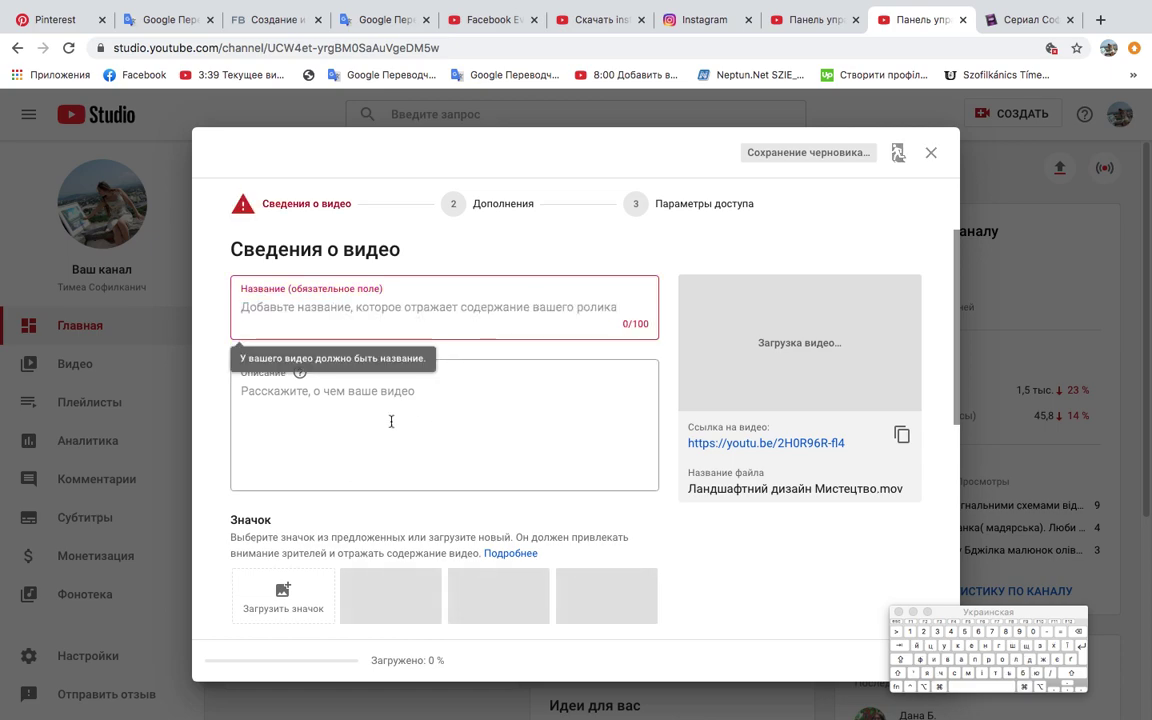
left_click(241, 403)
type("Timea Sofilkanych")
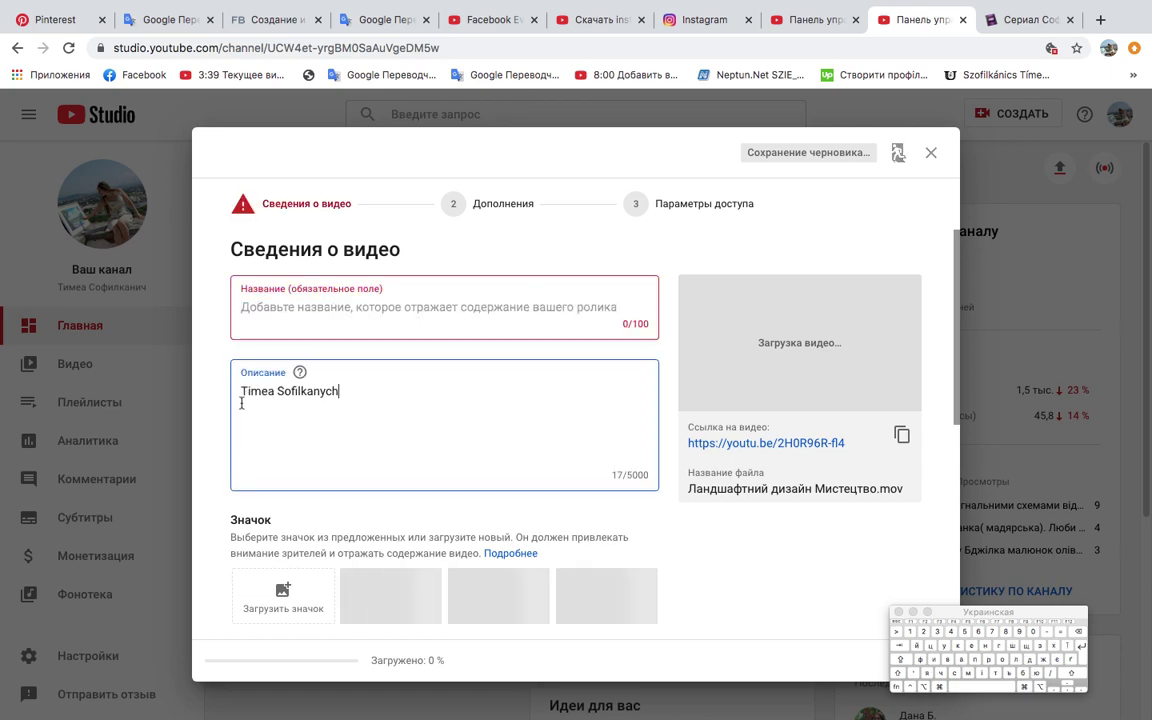
Enter 'Ландшафт' as the video title using the on-screen keyboard
left_click(266, 306)
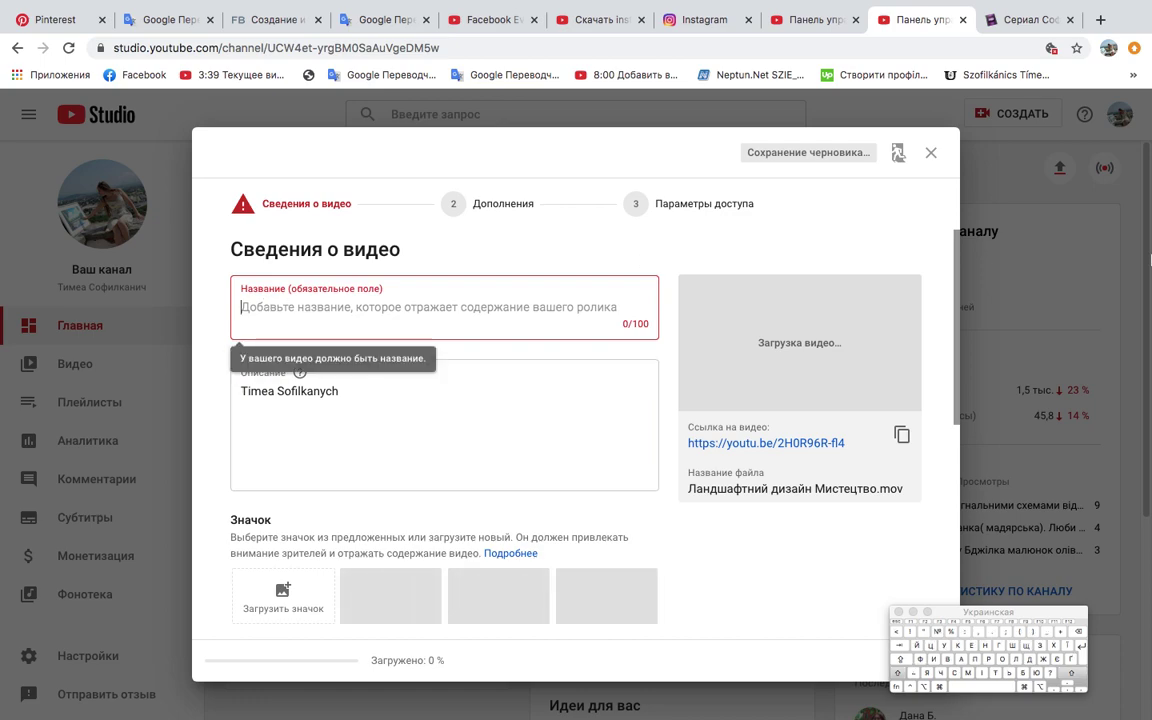
left_click(1016, 659, "shift")
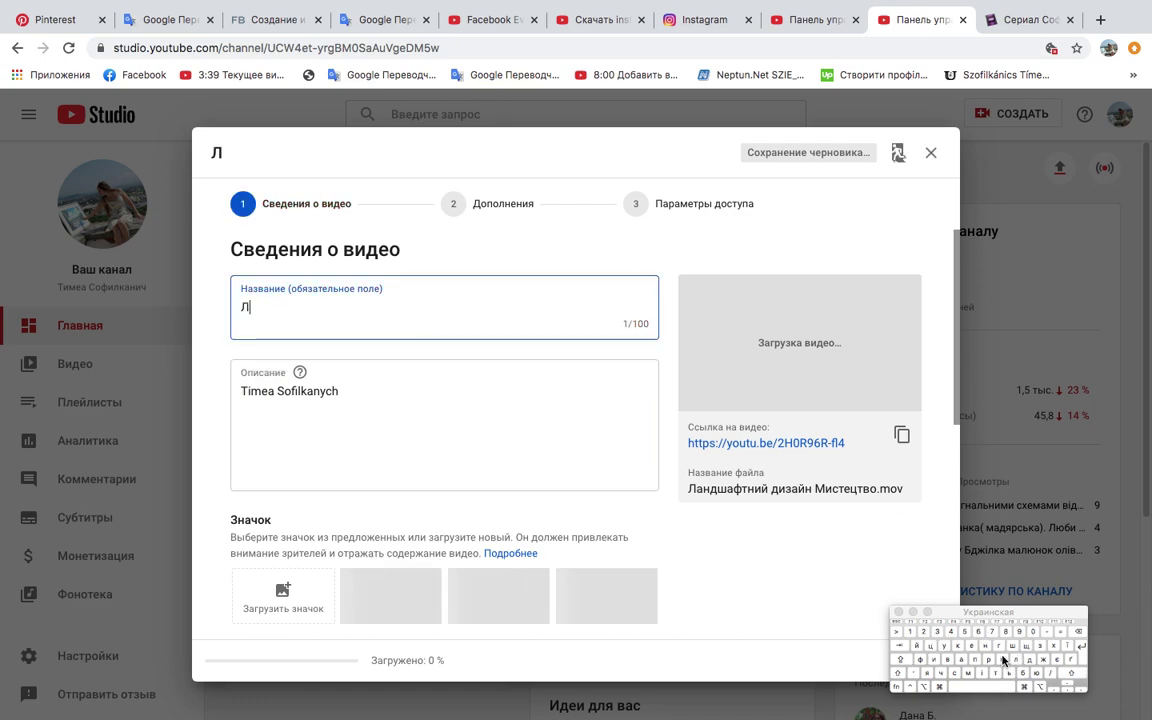
left_click(962, 659)
left_click(985, 647)
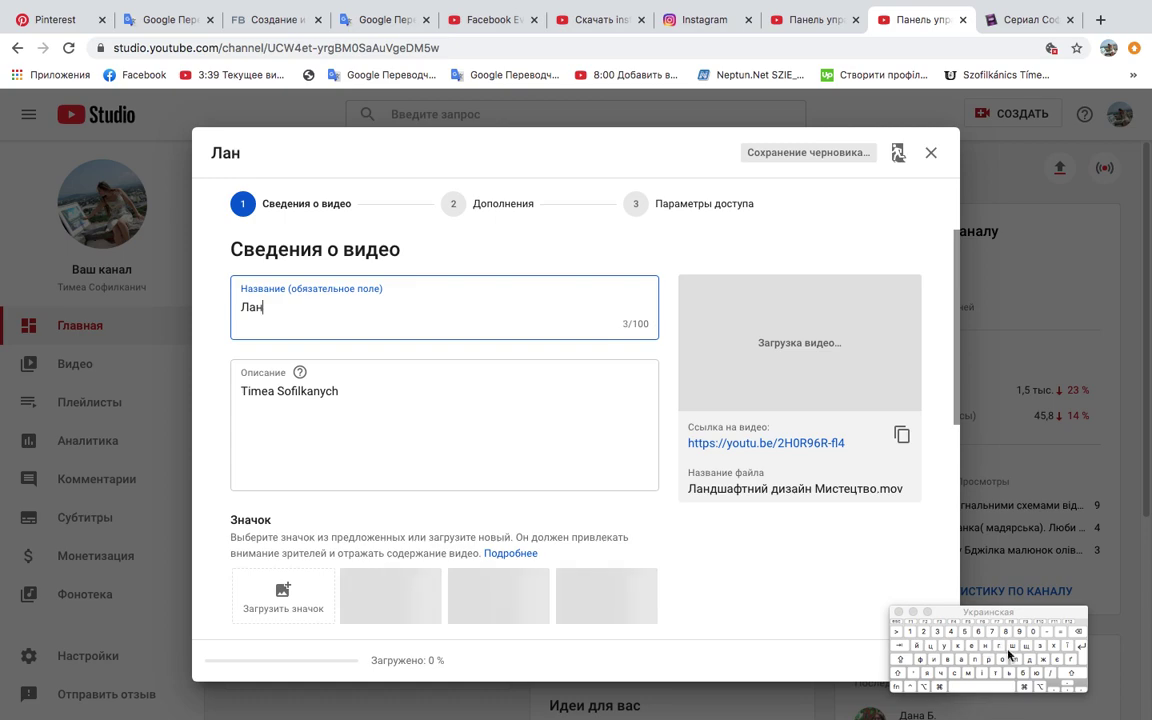
left_click(1029, 659)
left_click(1010, 647)
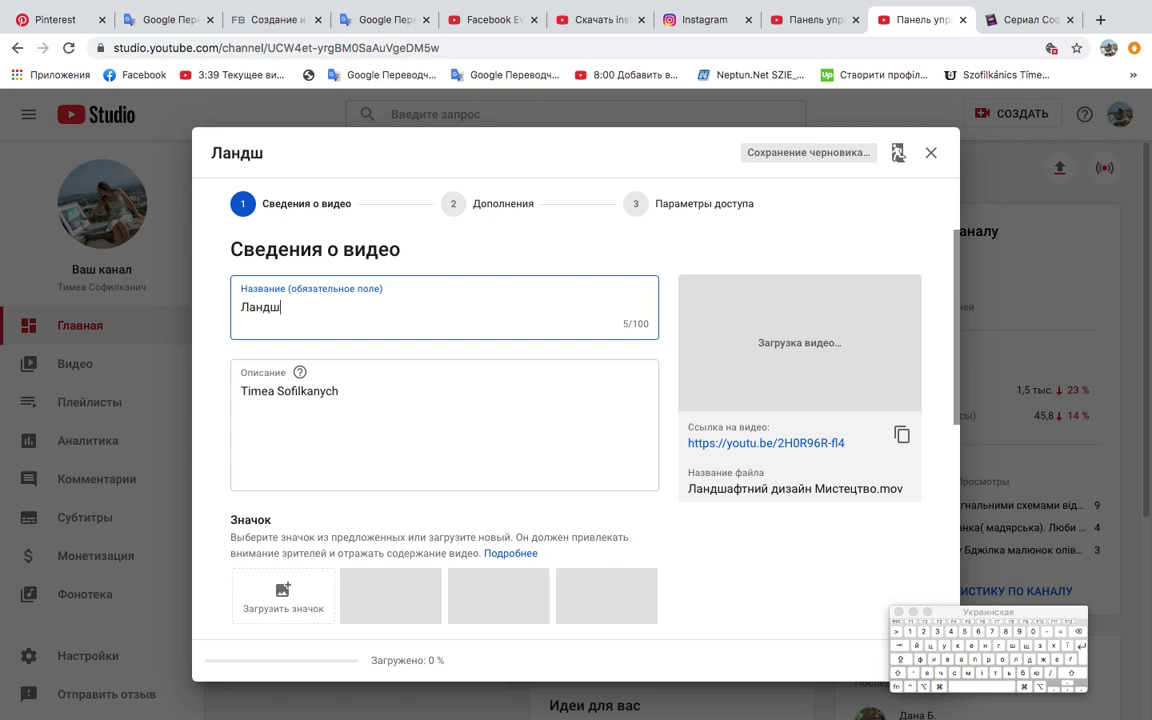
left_click(962, 658)
left_click(995, 672)
left_click(918, 659)
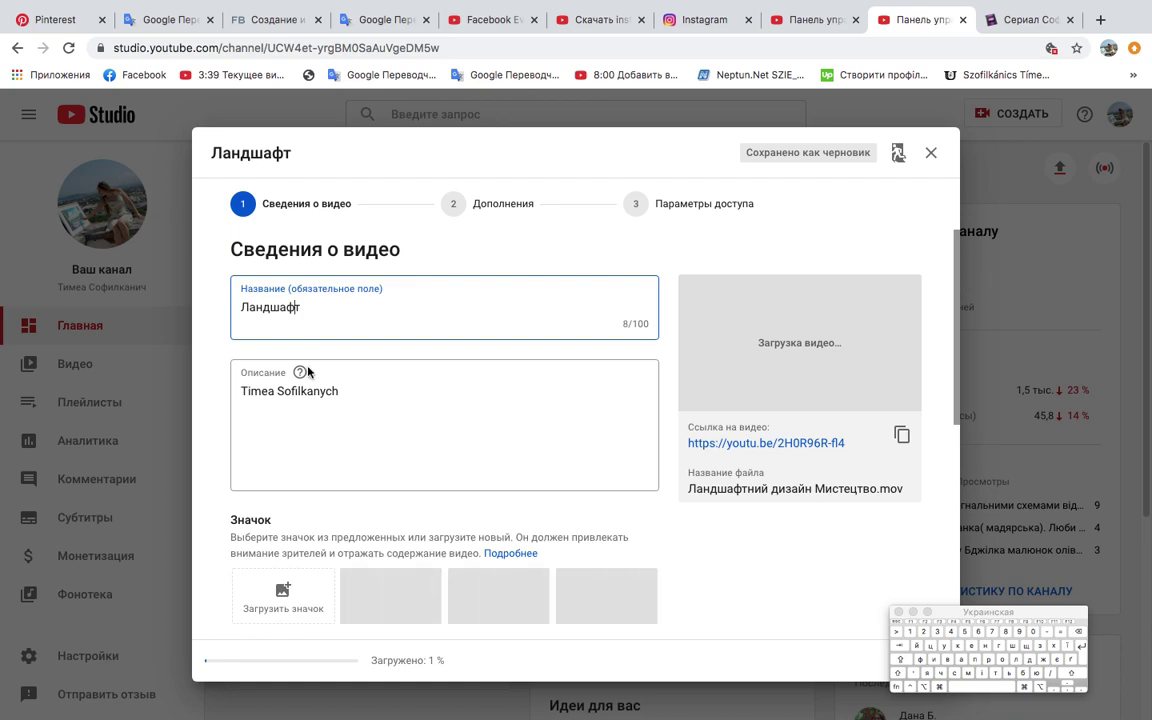
Bring up the Плейлисты dropdown further down the video details form
scroll(491, 461, "down", 5)
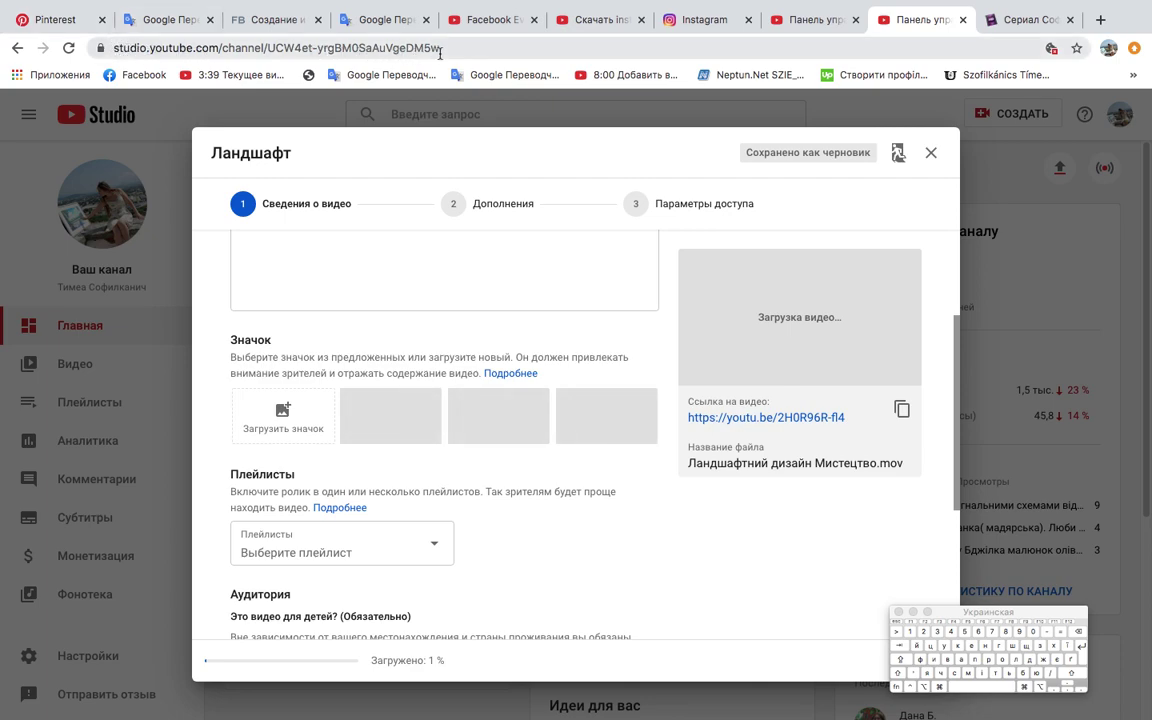
mouse_move(430, 2)
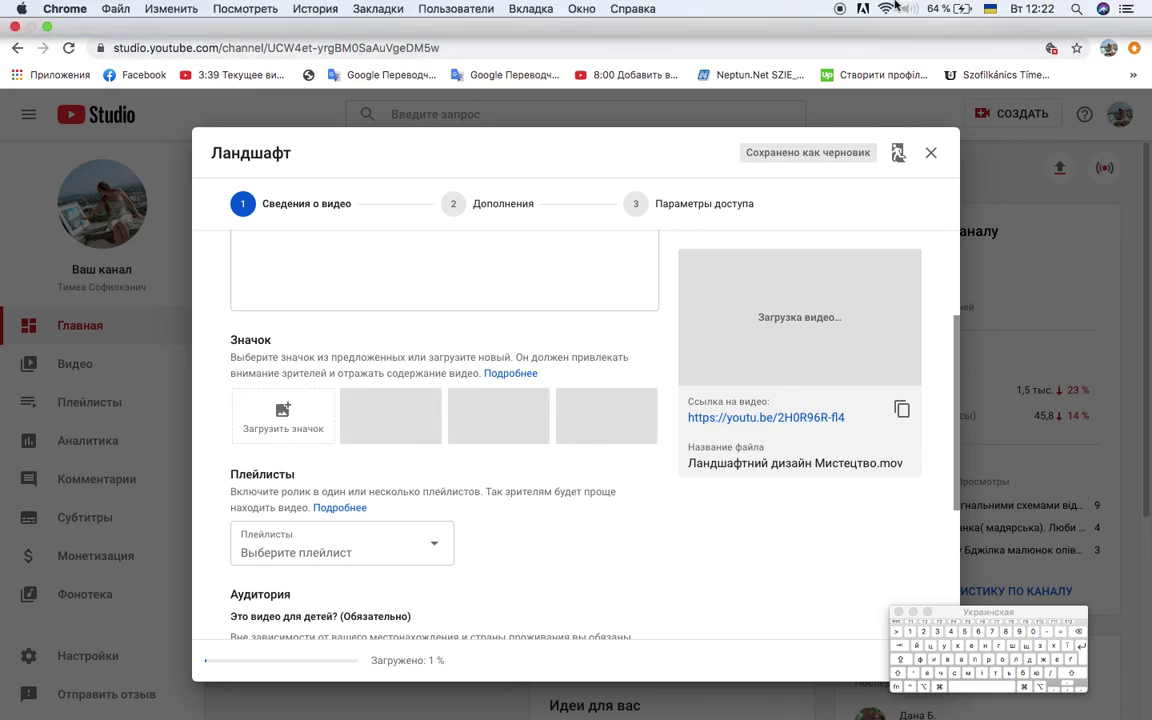
scroll(471, 283, "up", 5)
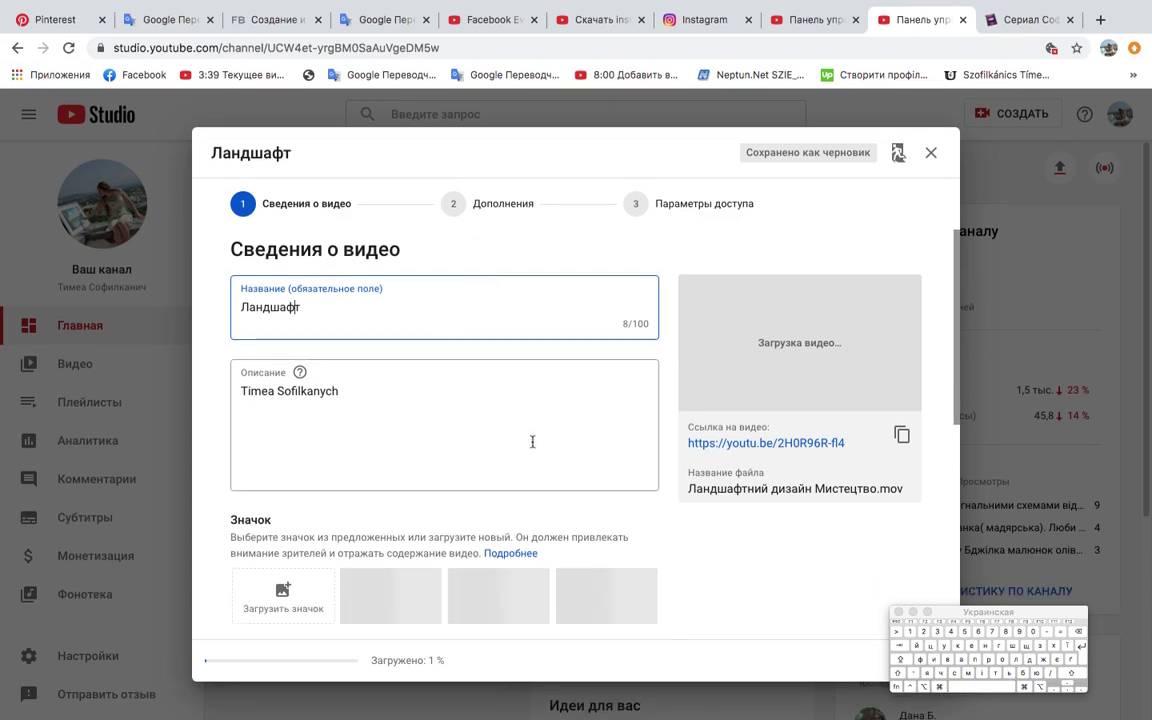
scroll(532, 441, "down", 5)
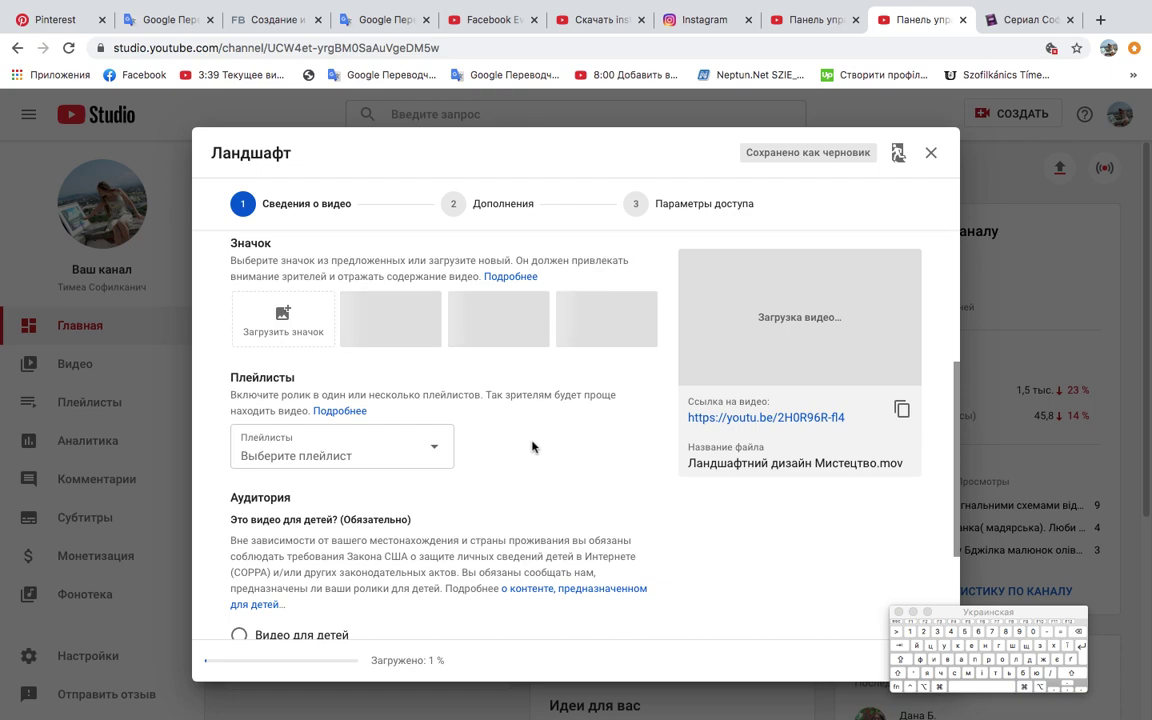
left_click(436, 450)
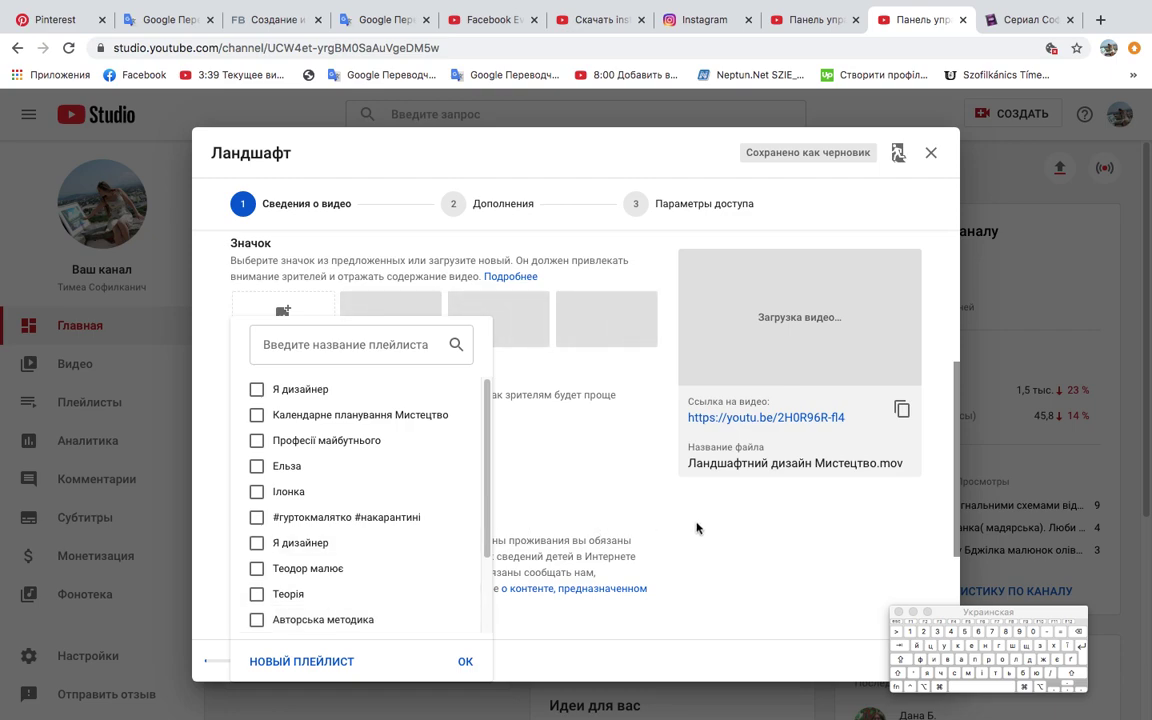
Dismiss the playlist dropdown, leaving the video out of every playlist
left_click(719, 553)
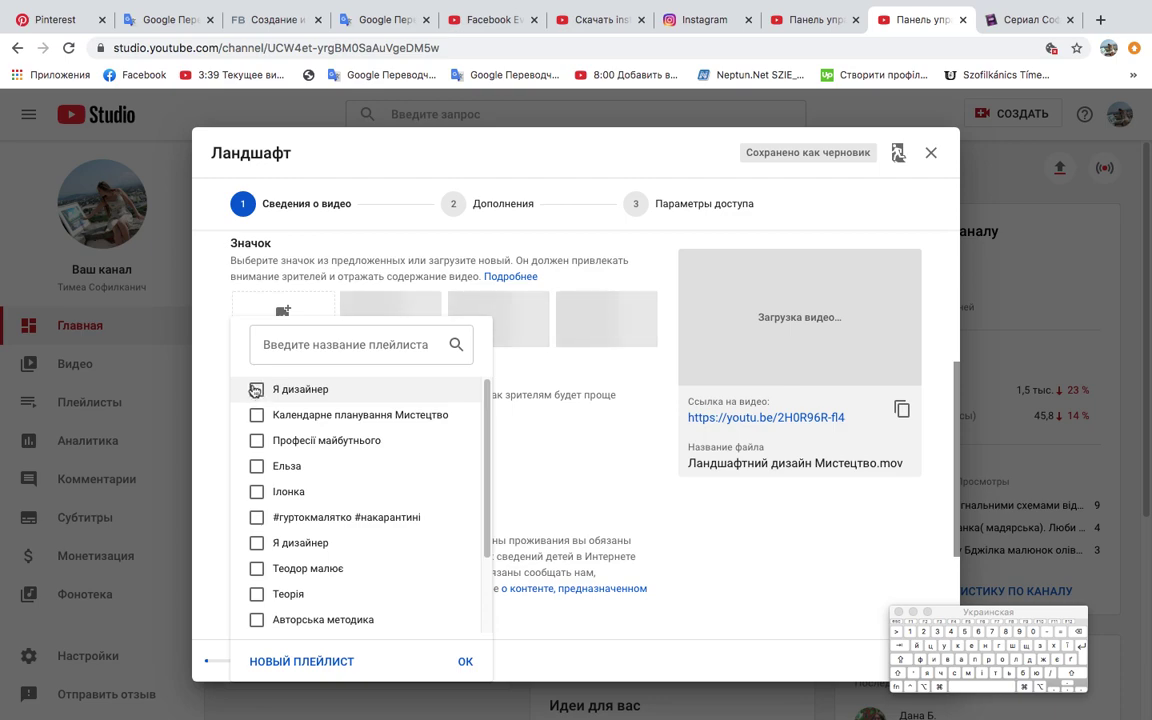
left_click(628, 503)
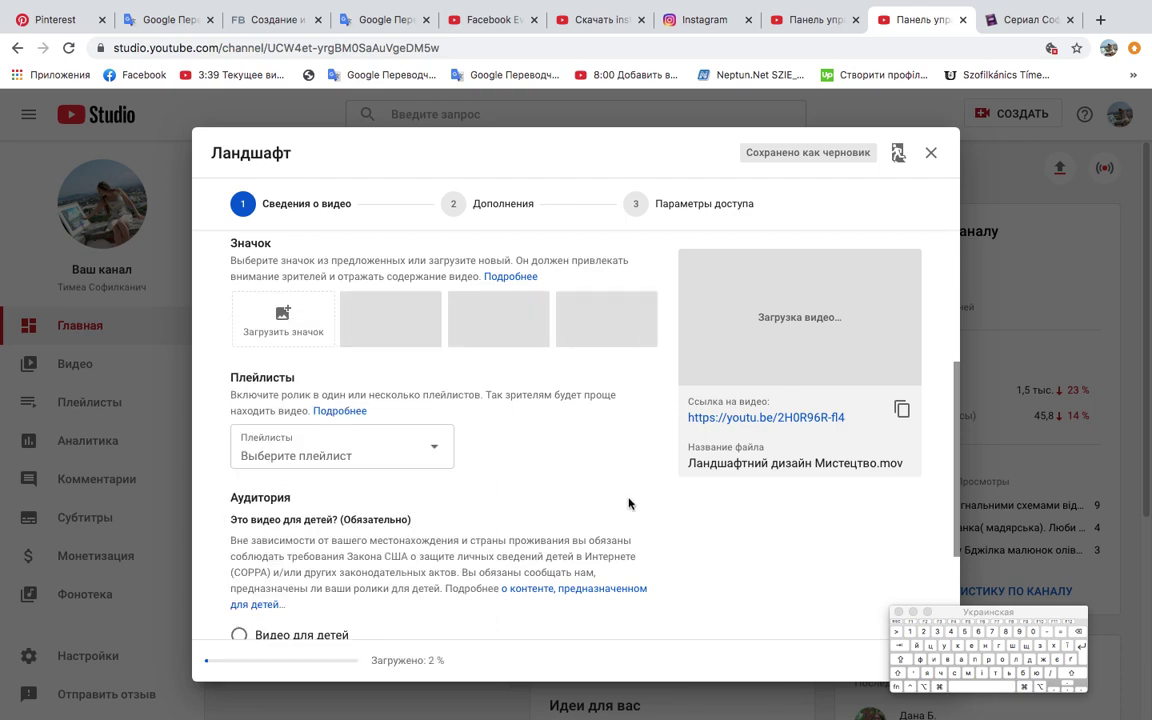
scroll(310, 510, "down", 3)
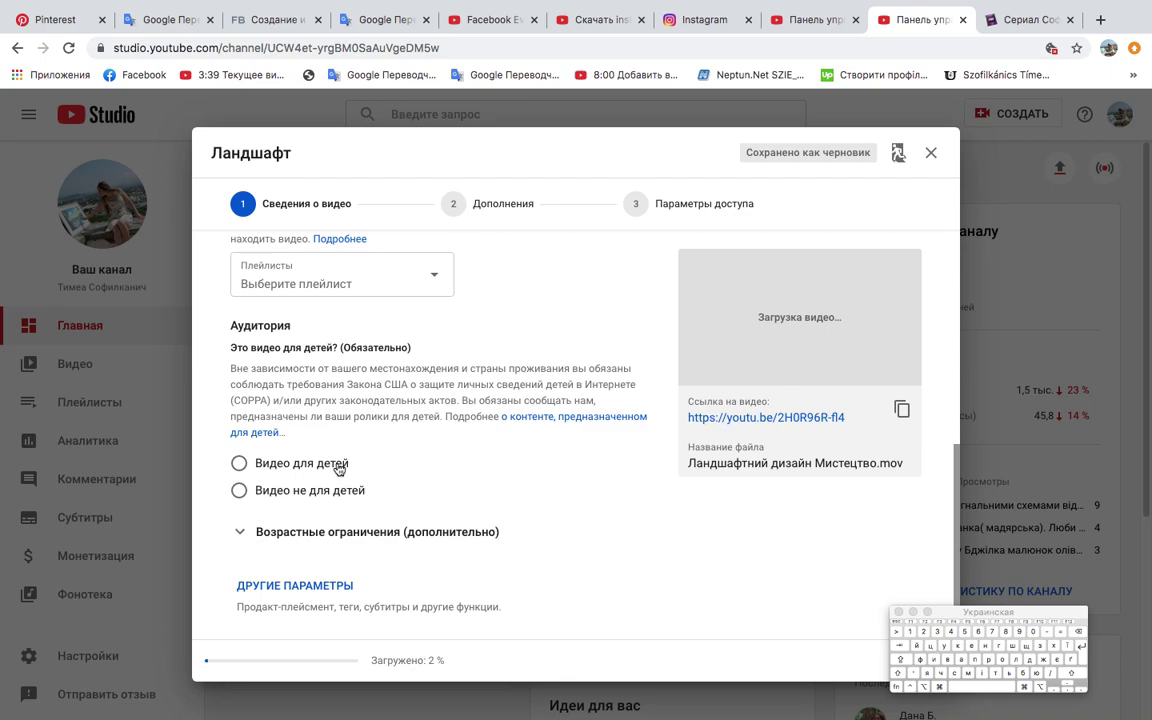
left_click(240, 464)
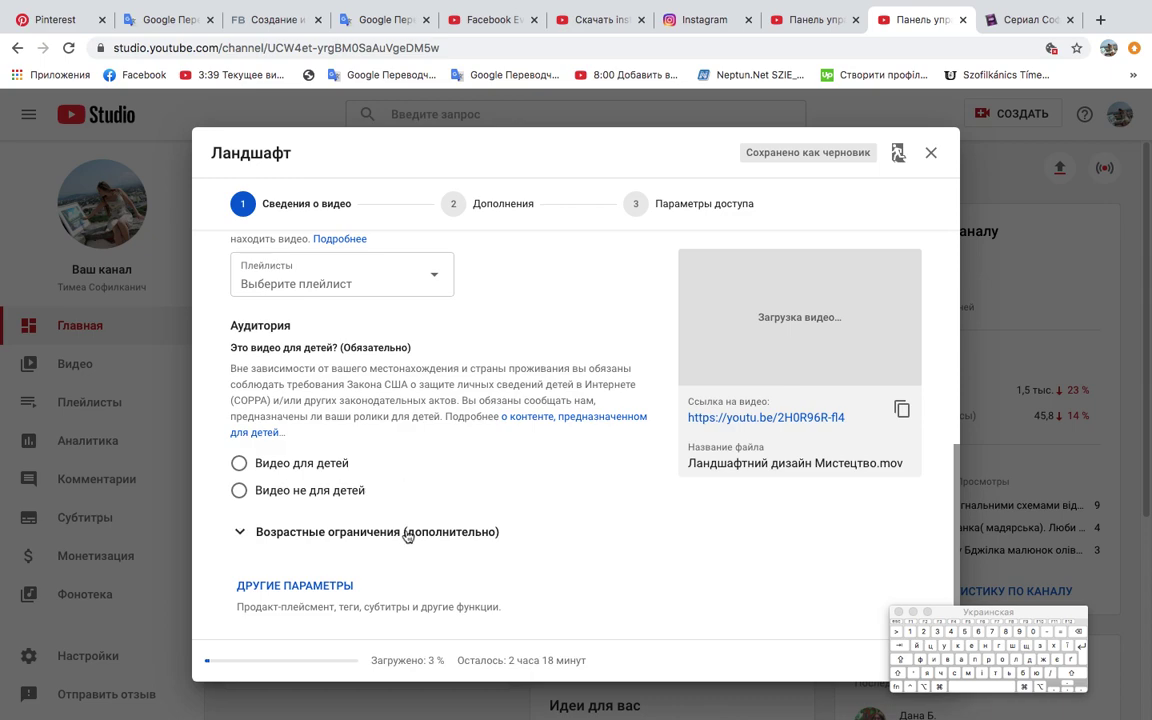
Expand ДРУГИЕ ПАРАМЕТРЫ and scroll past tags, language and date to the licence setting
left_click(307, 586)
scroll(406, 595, "down", 5)
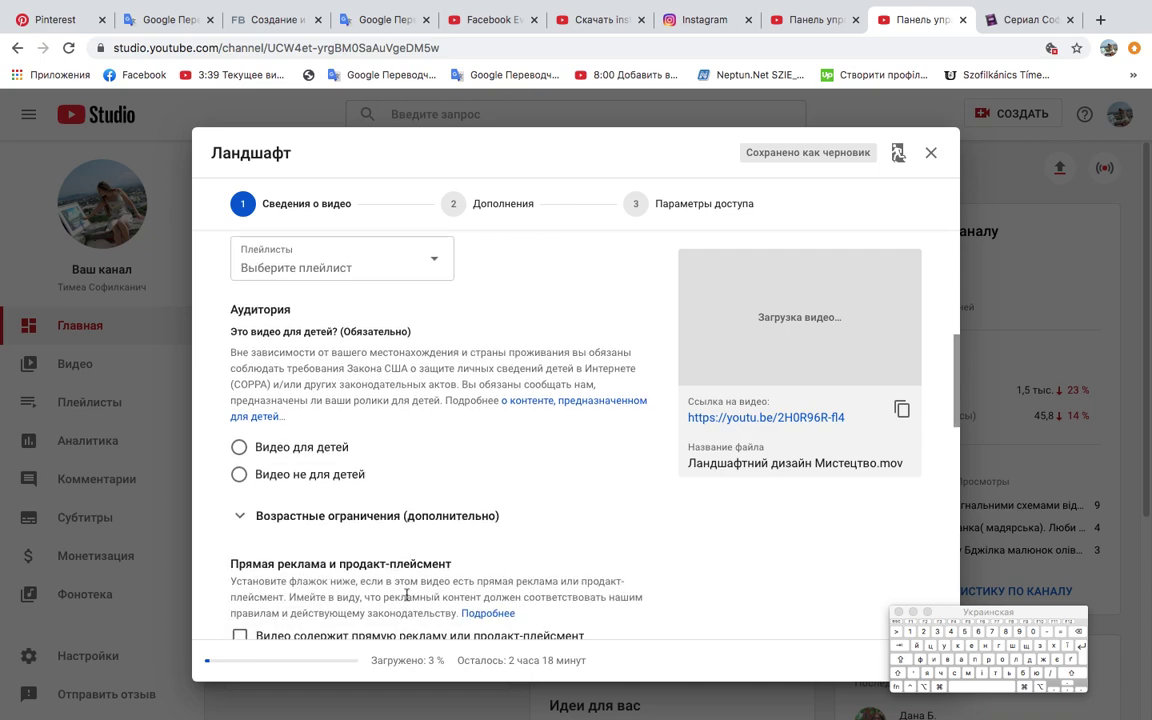
scroll(406, 595, "down", 1)
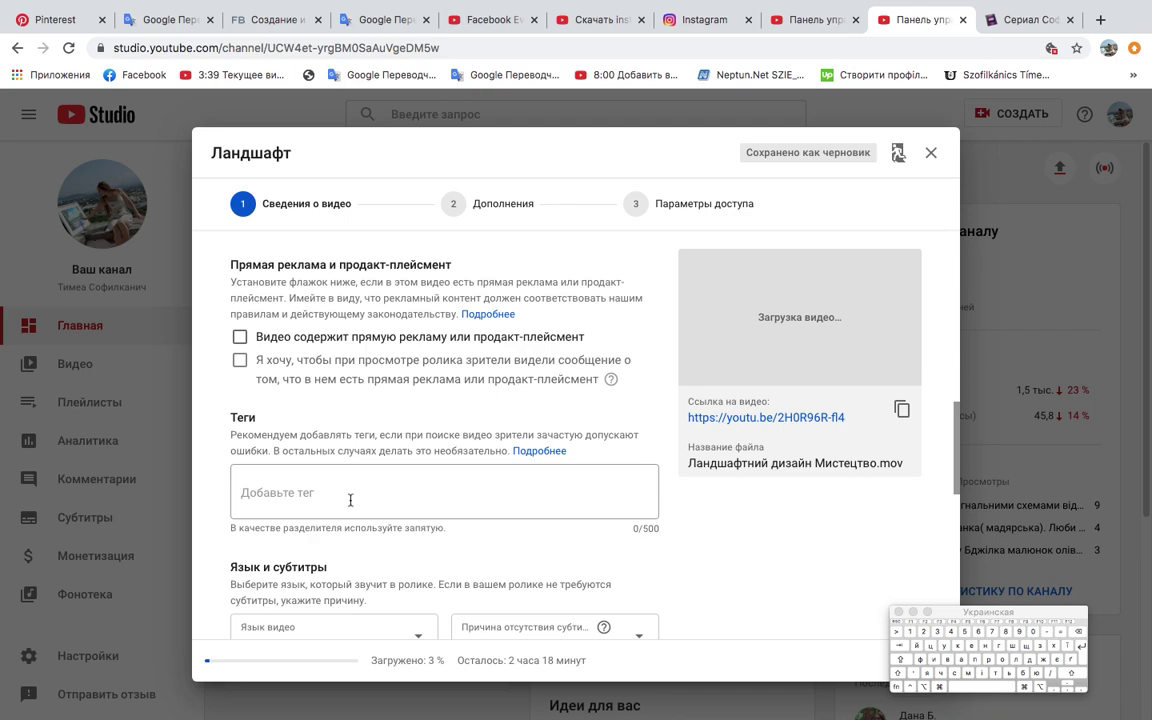
scroll(350, 500, "down", 5)
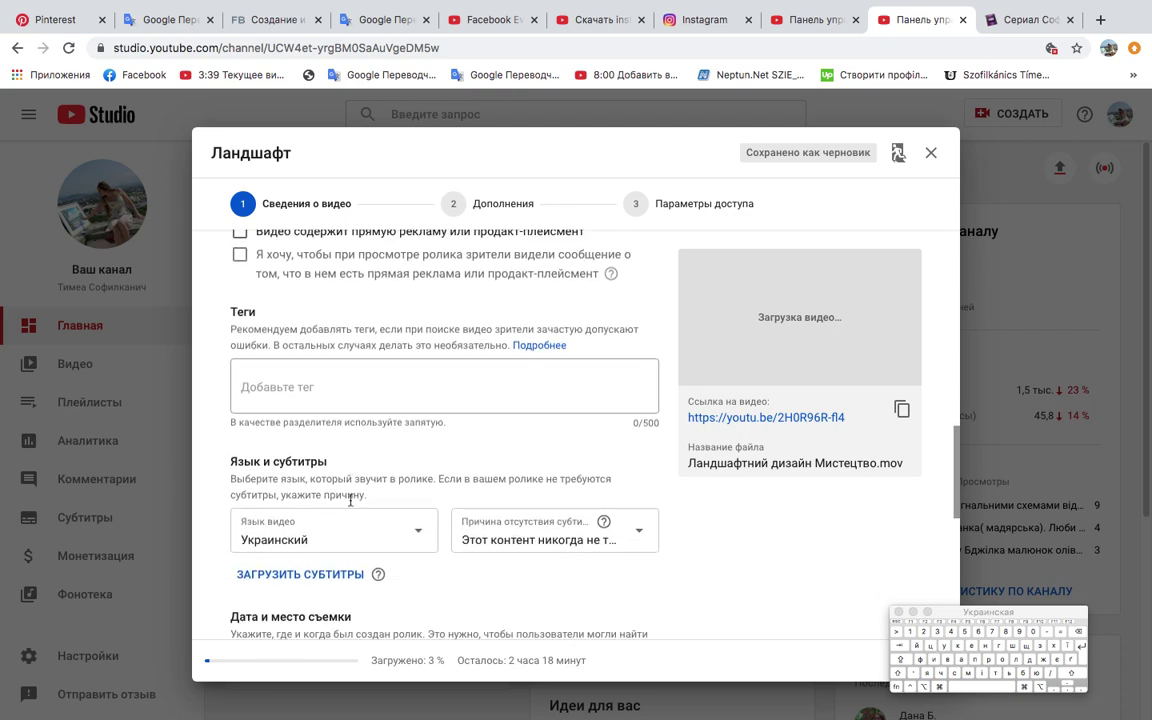
scroll(352, 500, "down", 2)
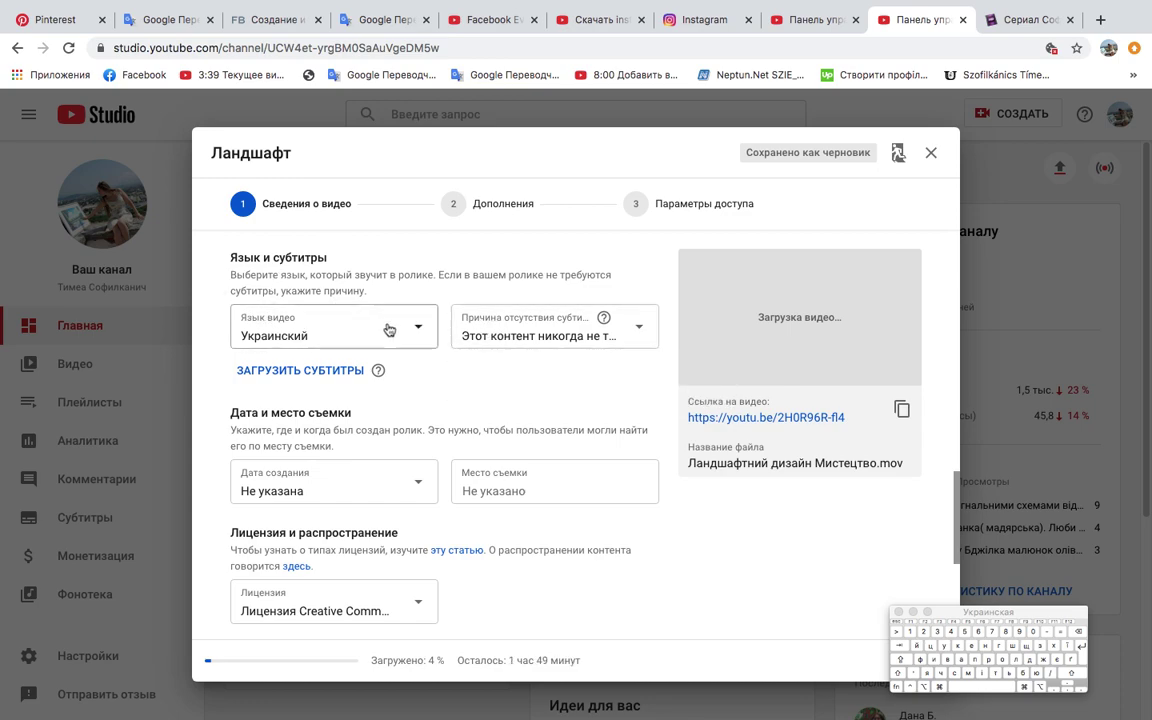
left_click(639, 329)
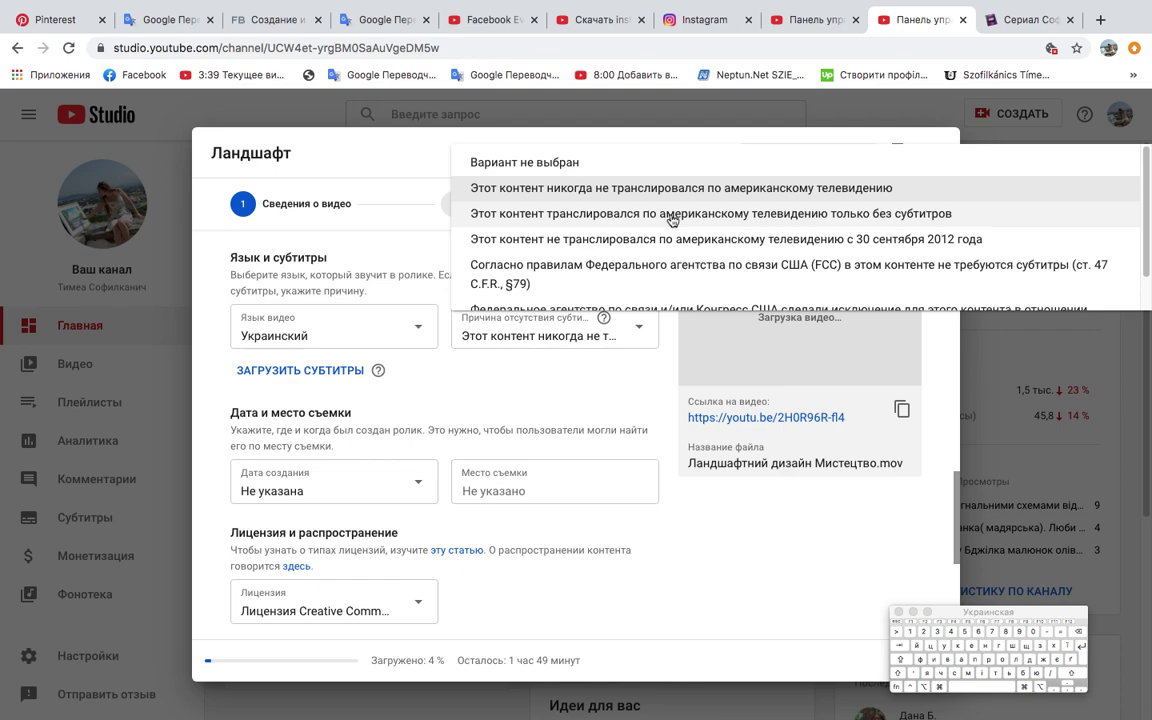
left_click(569, 392)
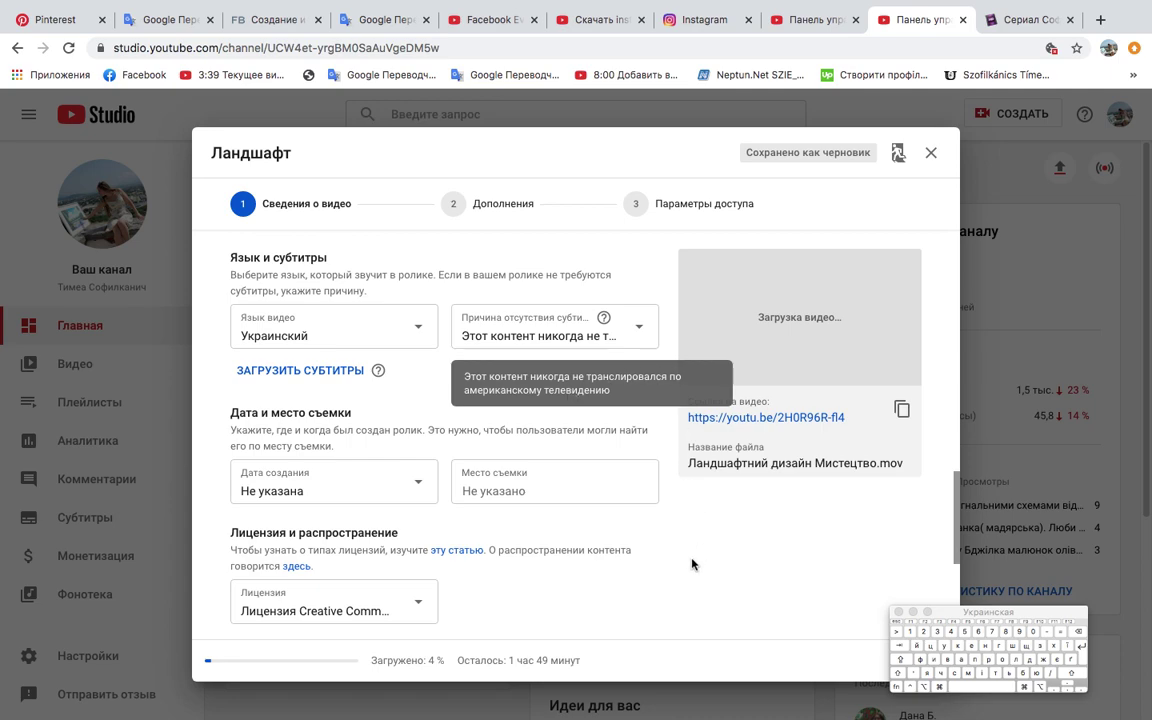
scroll(692, 565, "down", 2)
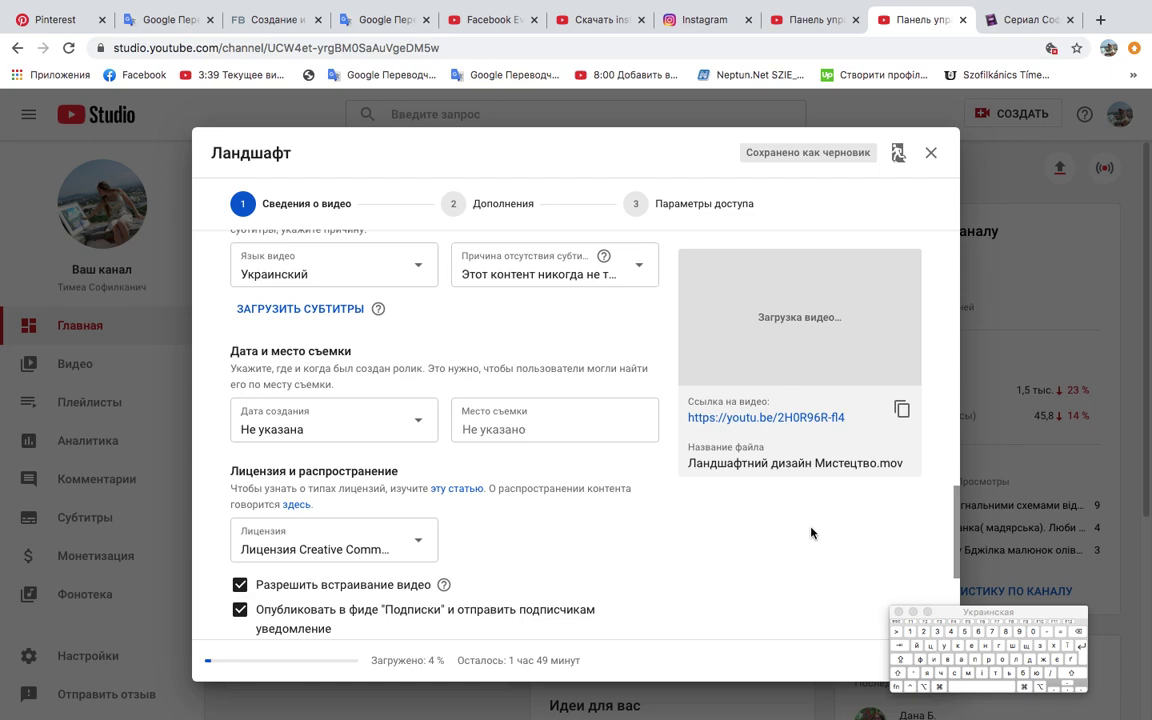
scroll(811, 533, "down", 2)
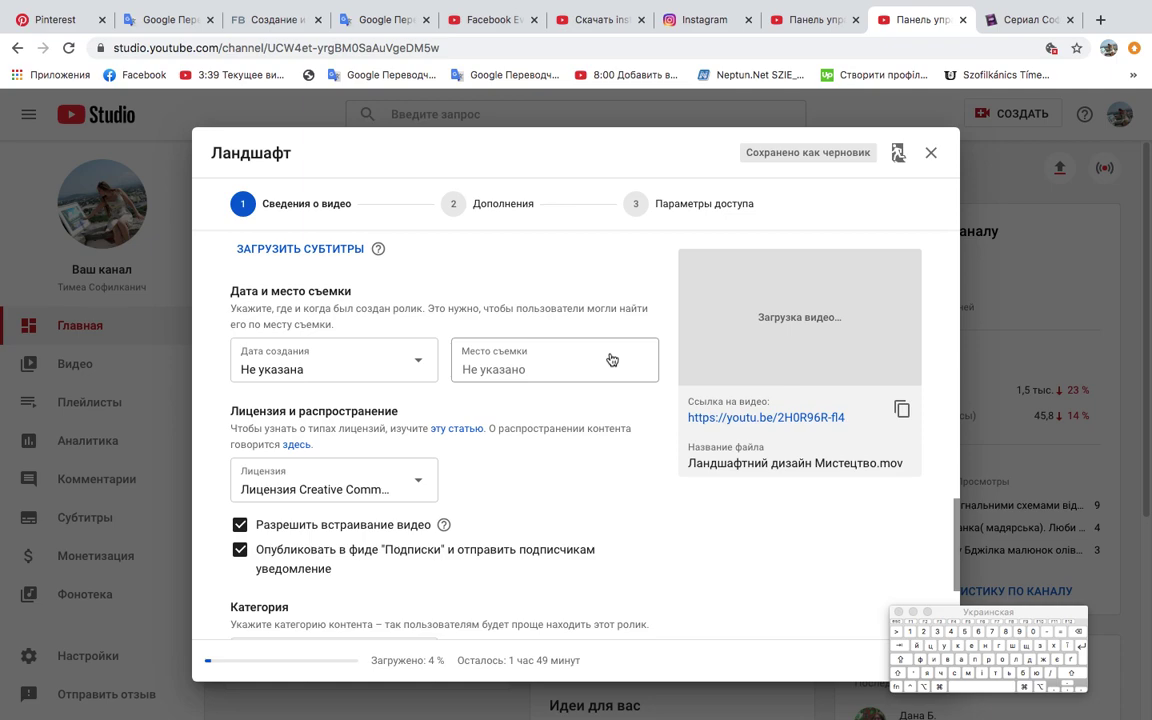
Change the licence to Стандартная лицензия YouTube, then expand the Категория dropdown
scroll(612, 360, "down", 3)
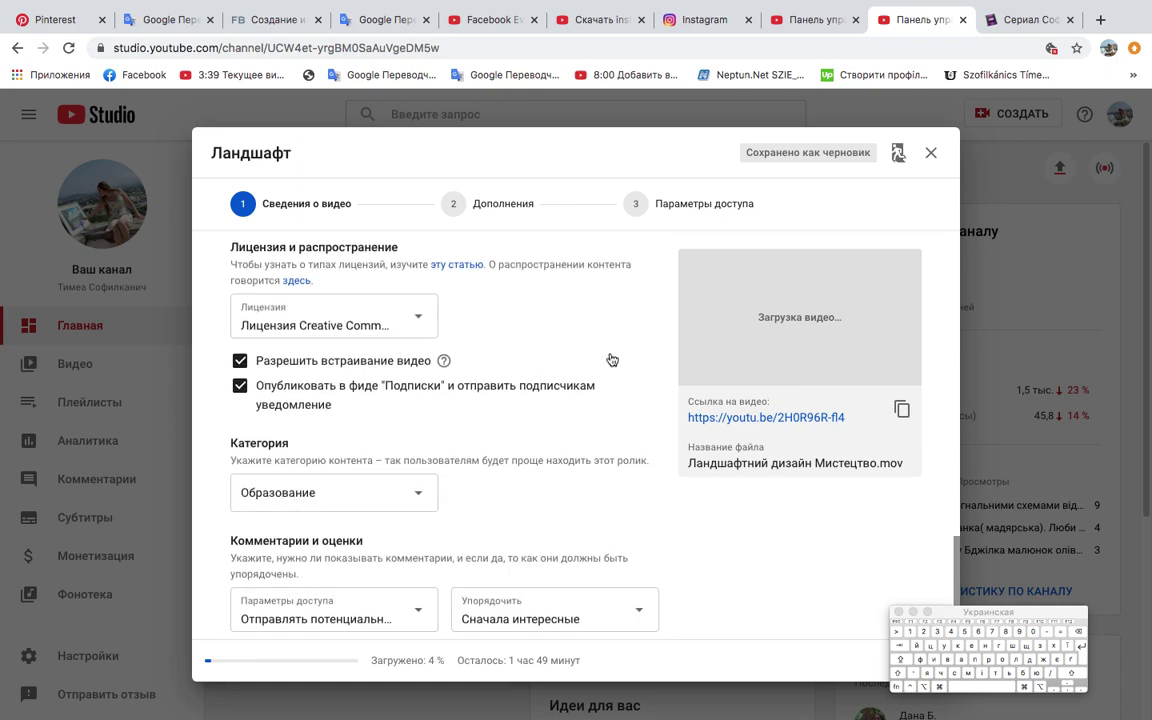
left_click(419, 321)
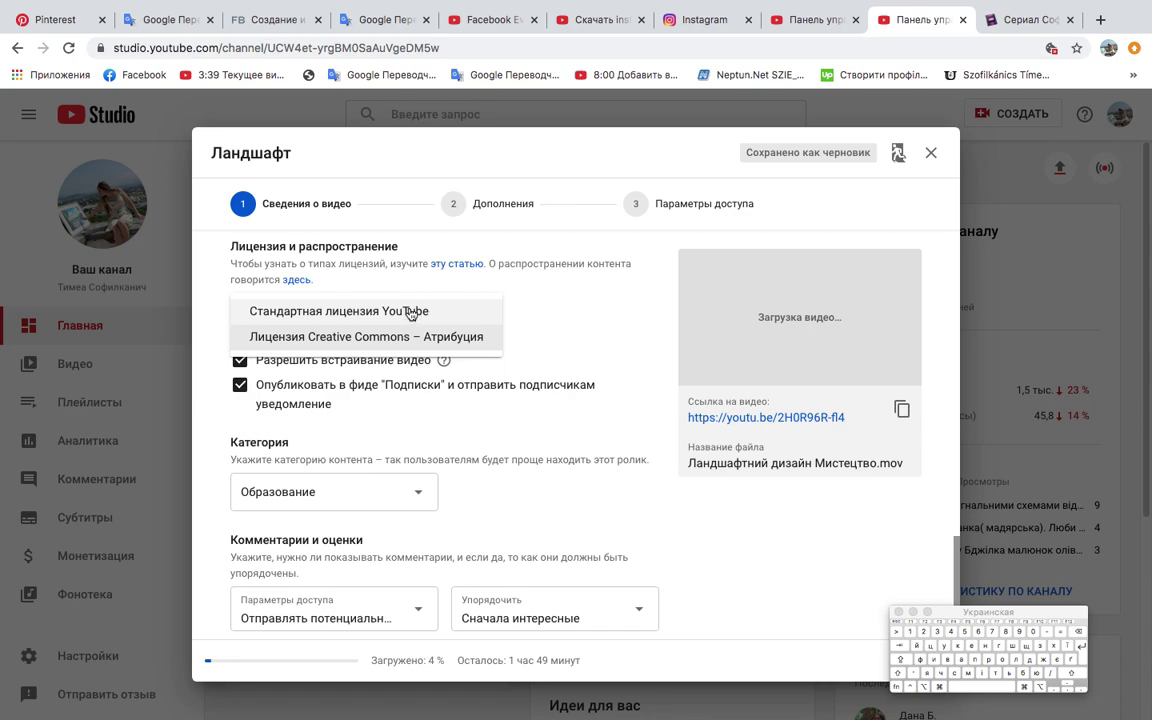
left_click(420, 321)
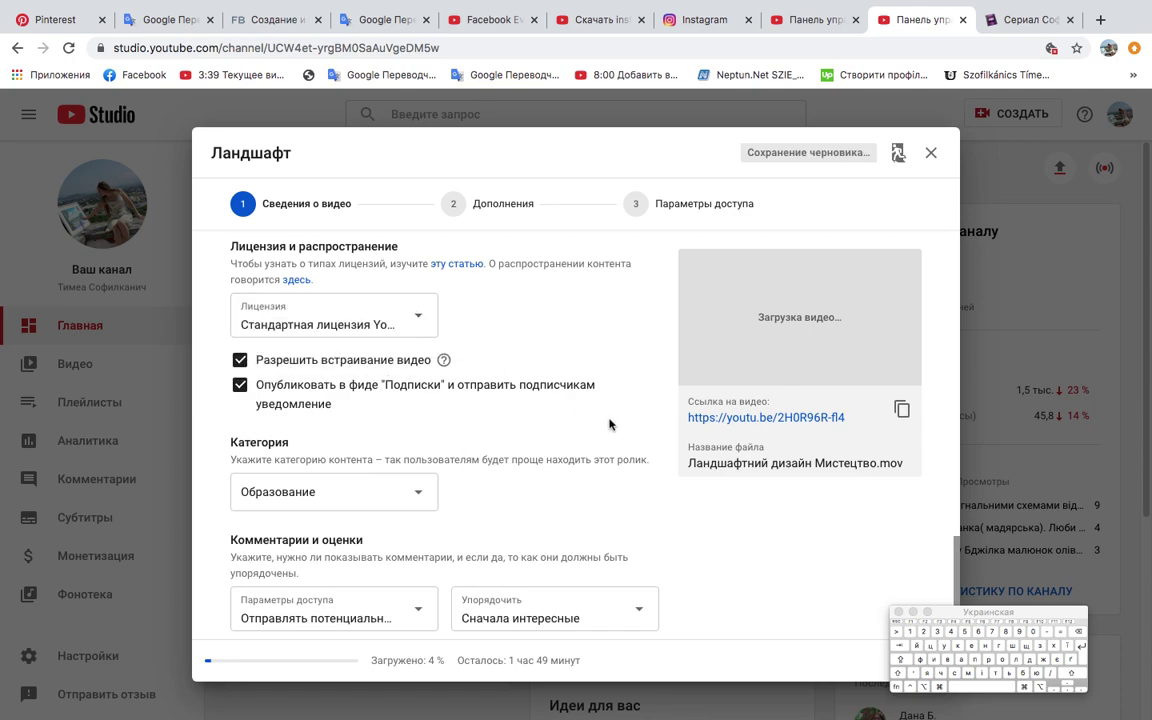
scroll(609, 424, "down", 1)
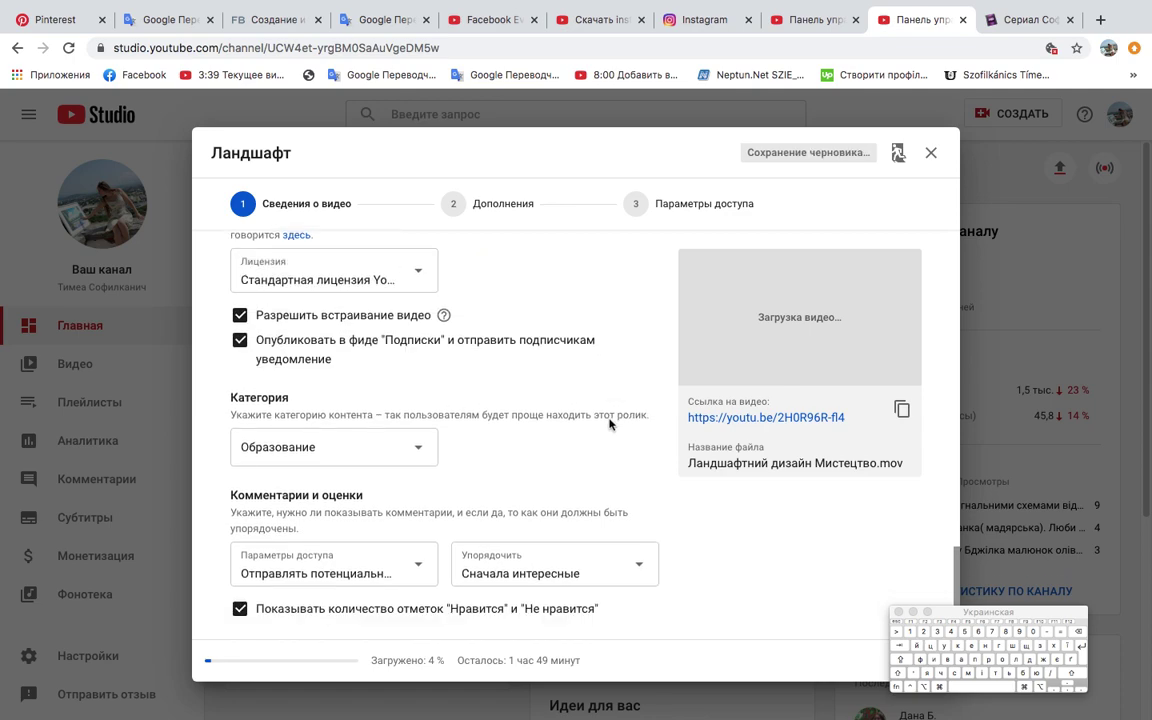
left_click(419, 449)
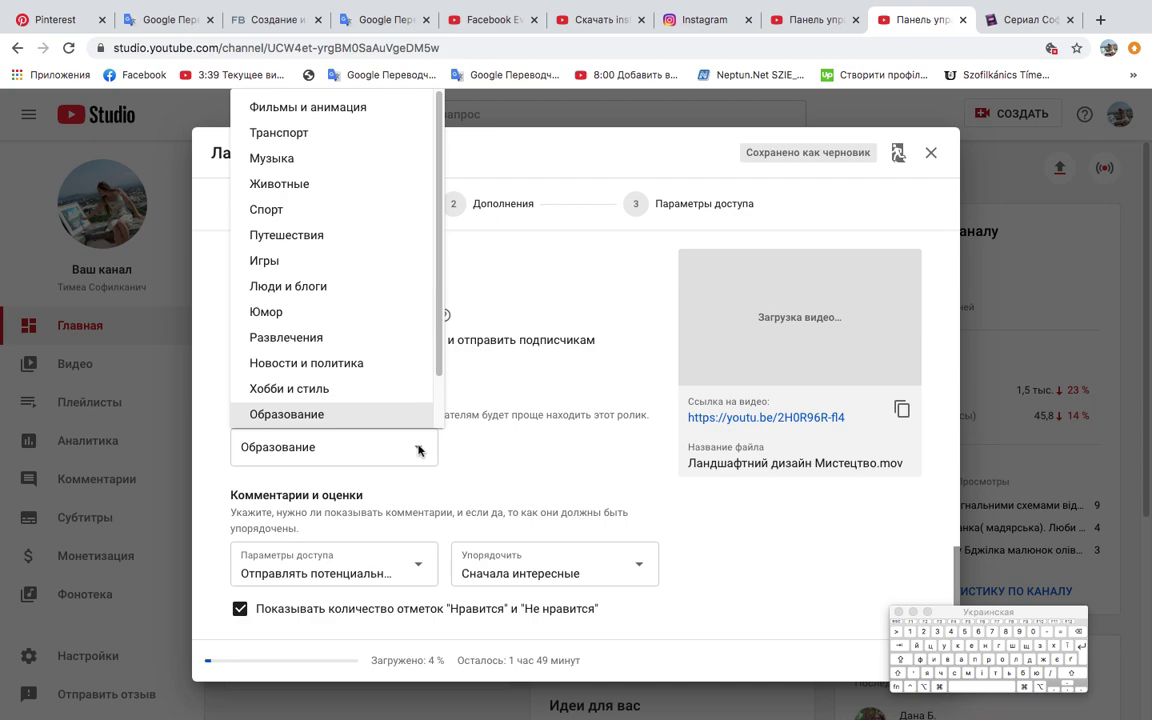
Close the Категория list with Образование still selected
left_click(537, 463)
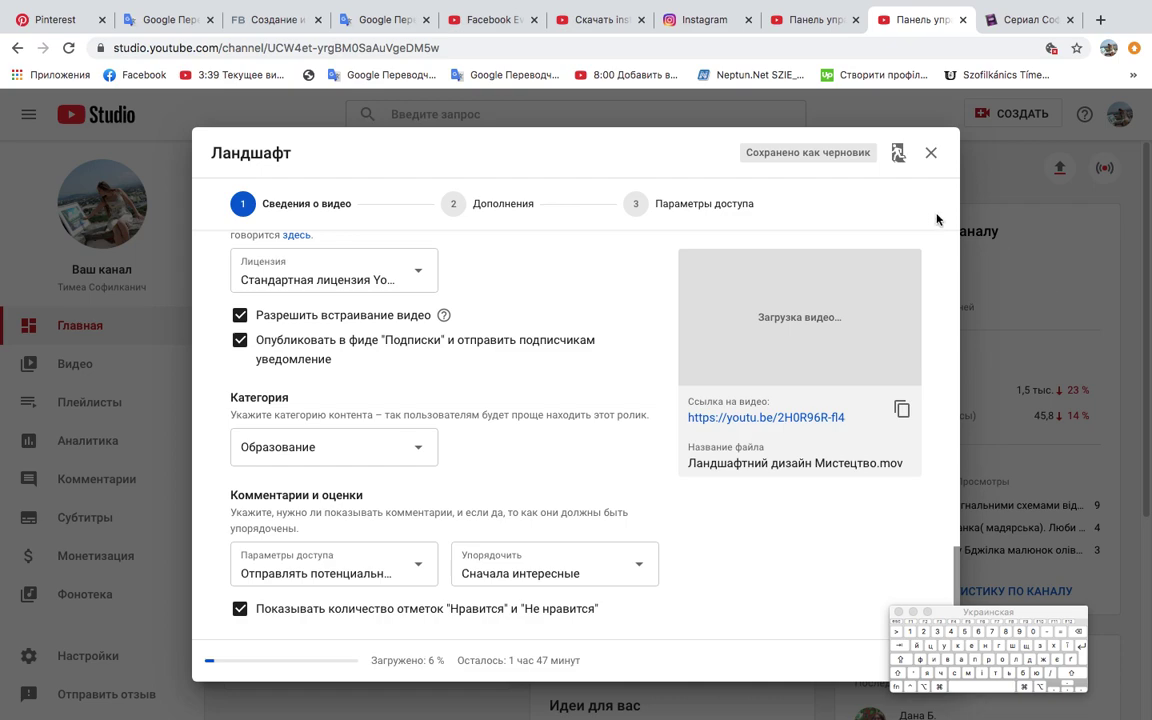
Try advancing with ДАЛЕЕ, then drag the Keyboard Viewer aside to uncover the form
left_click(452, 210)
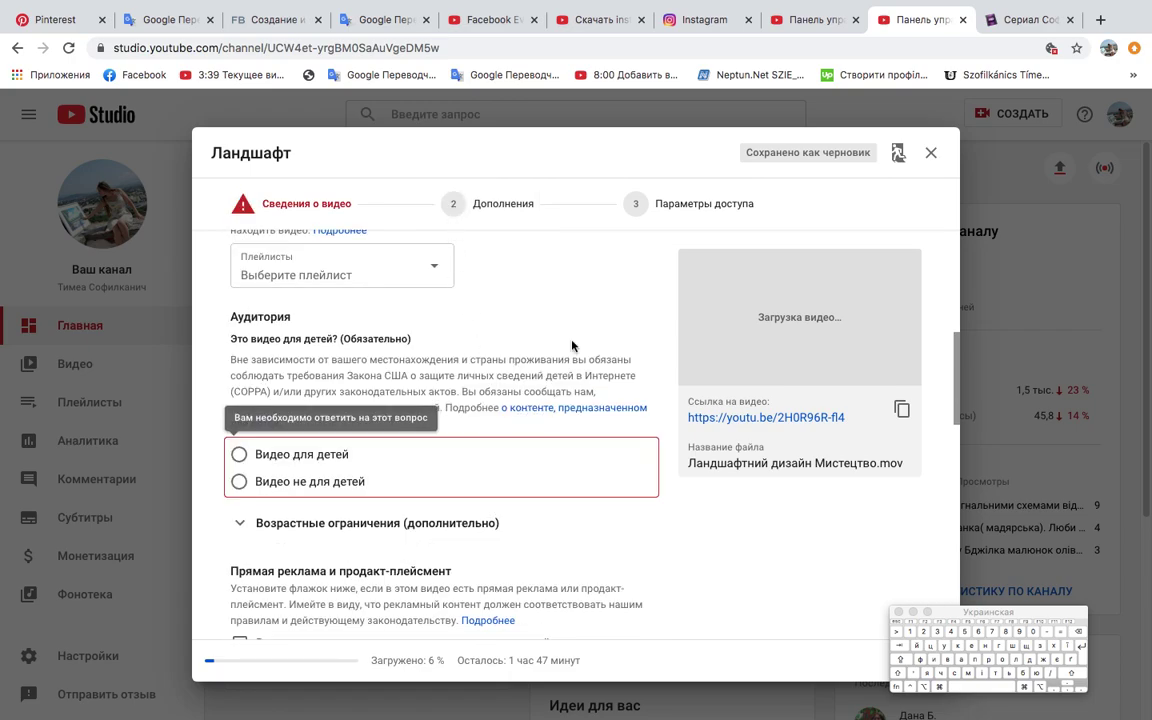
scroll(572, 338, "up", 3)
scroll(572, 338, "up", 3)
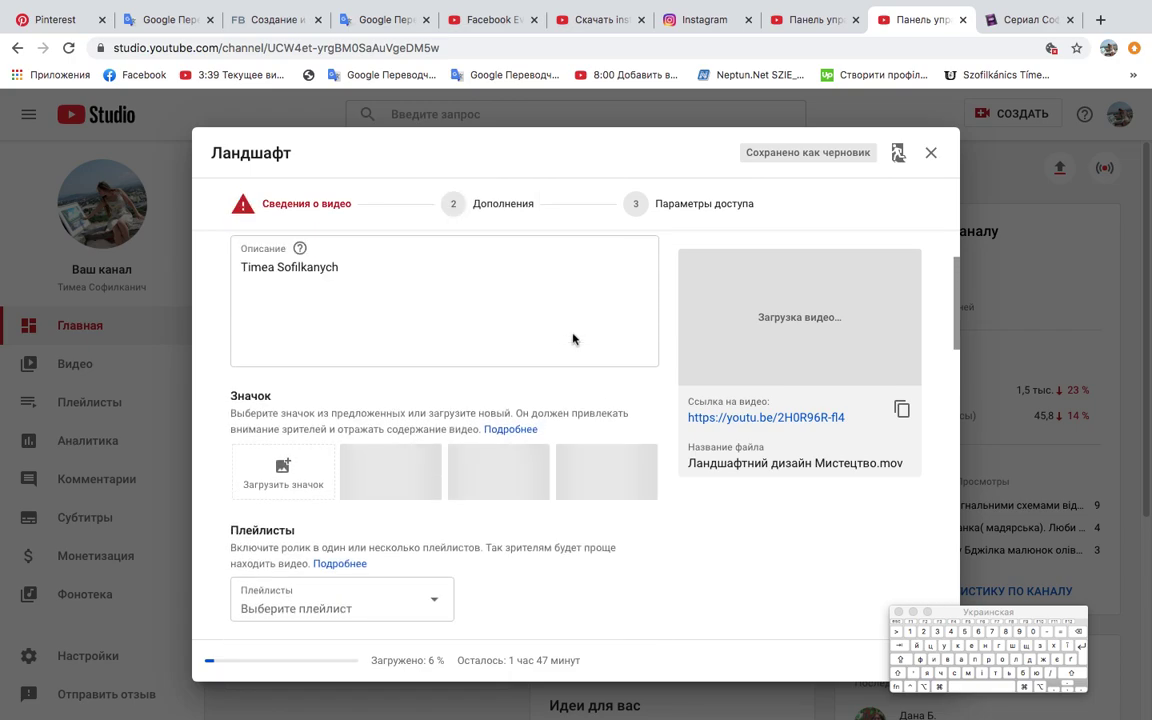
scroll(573, 338, "down", 3)
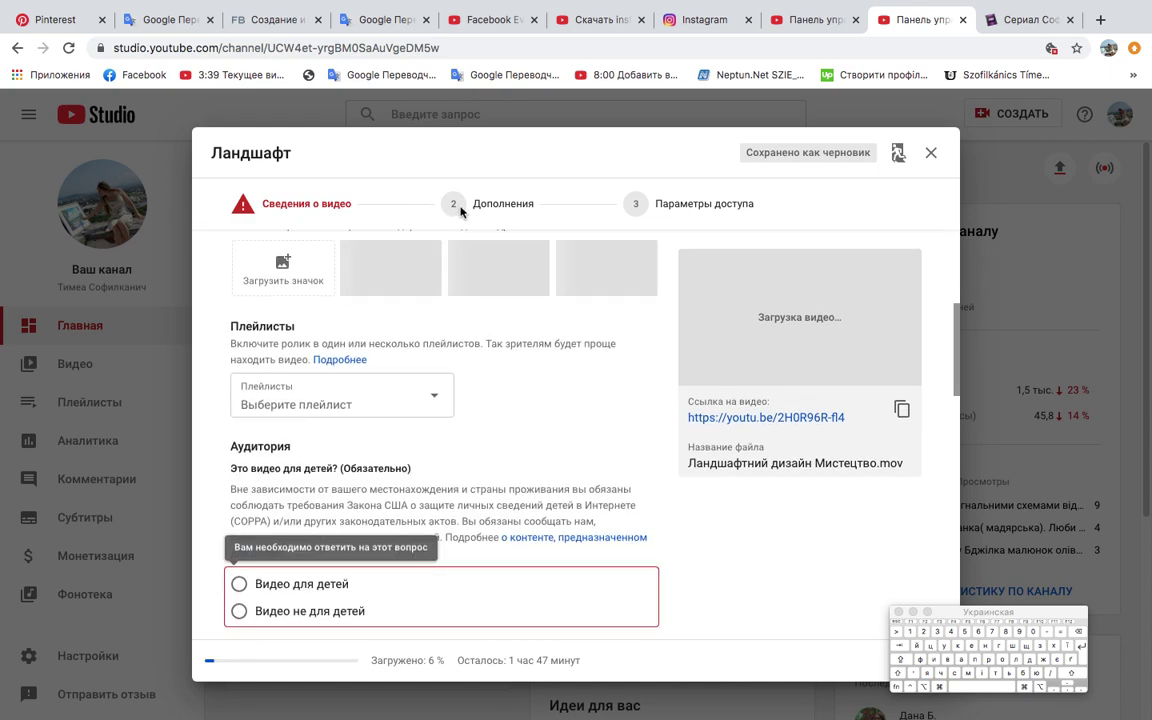
left_click_drag(947, 611, 1060, 605)
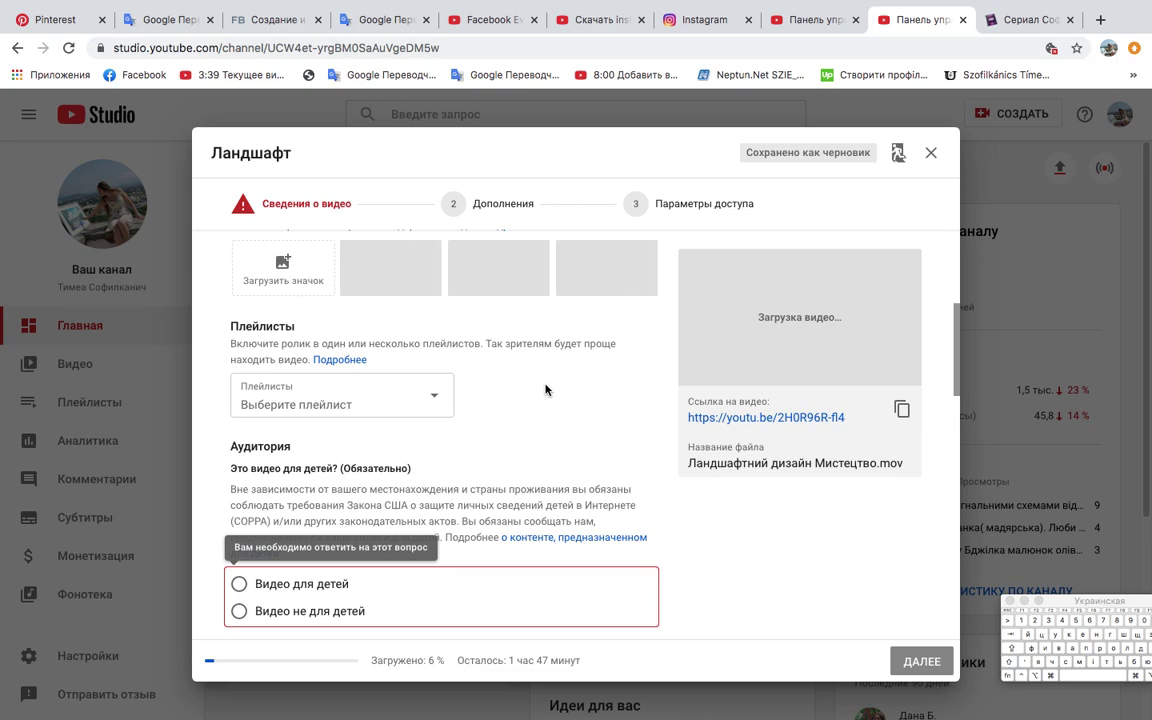
scroll(637, 347, "up", 3)
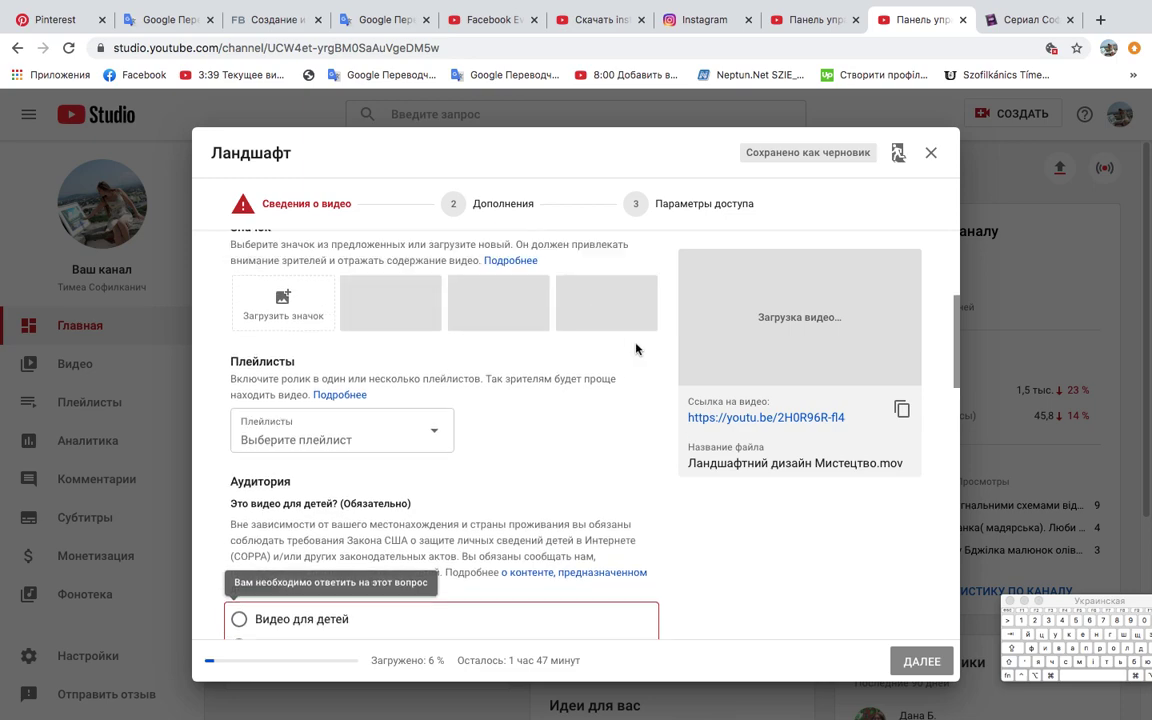
scroll(636, 348, "up", 2)
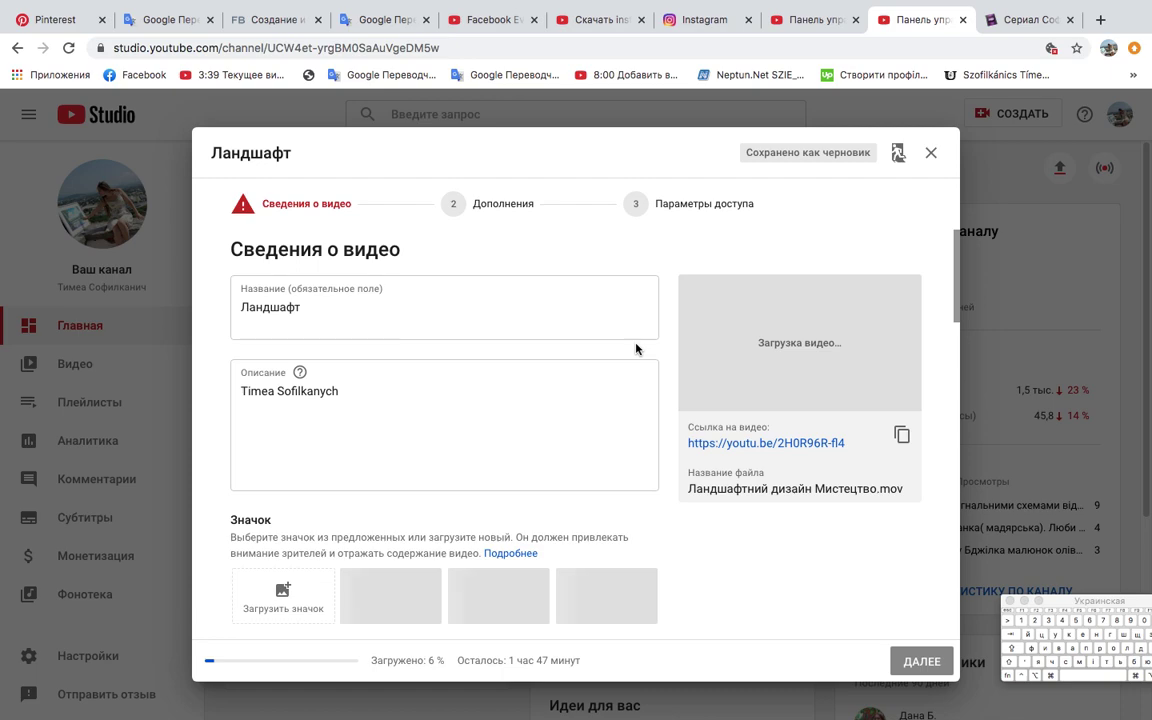
mouse_move(368, 5)
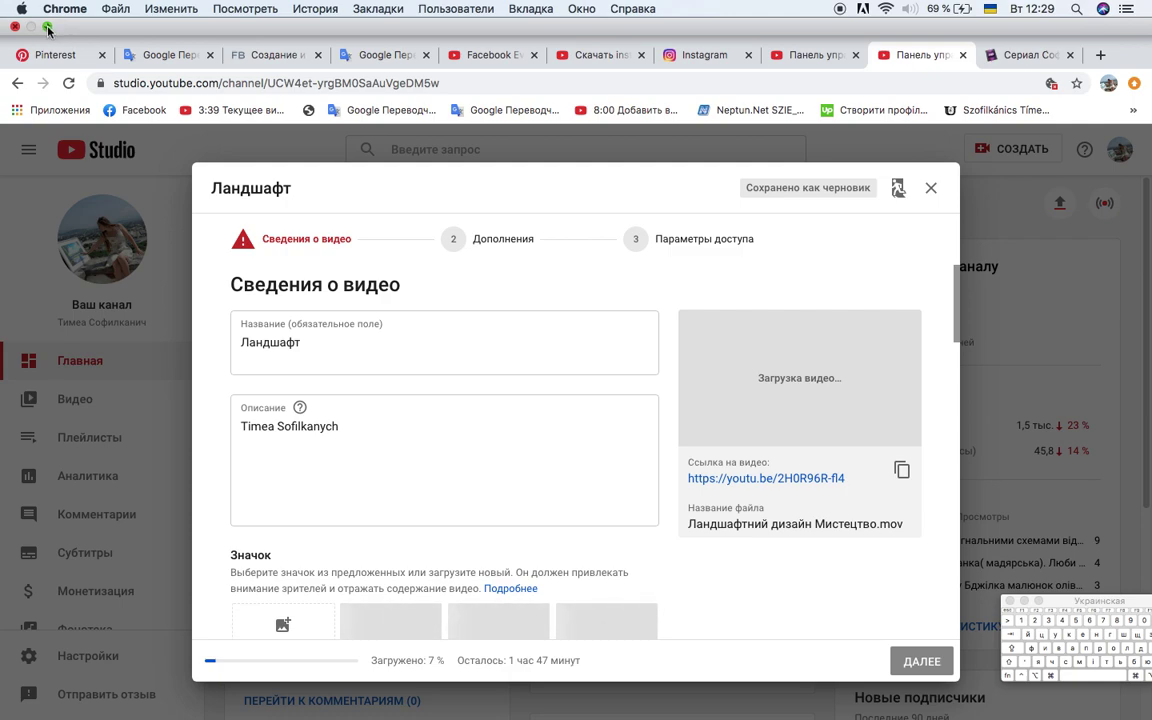
Exit Chrome's full screen and bring up QuickTime's dock menu to stop the screen recording
left_click(47, 27)
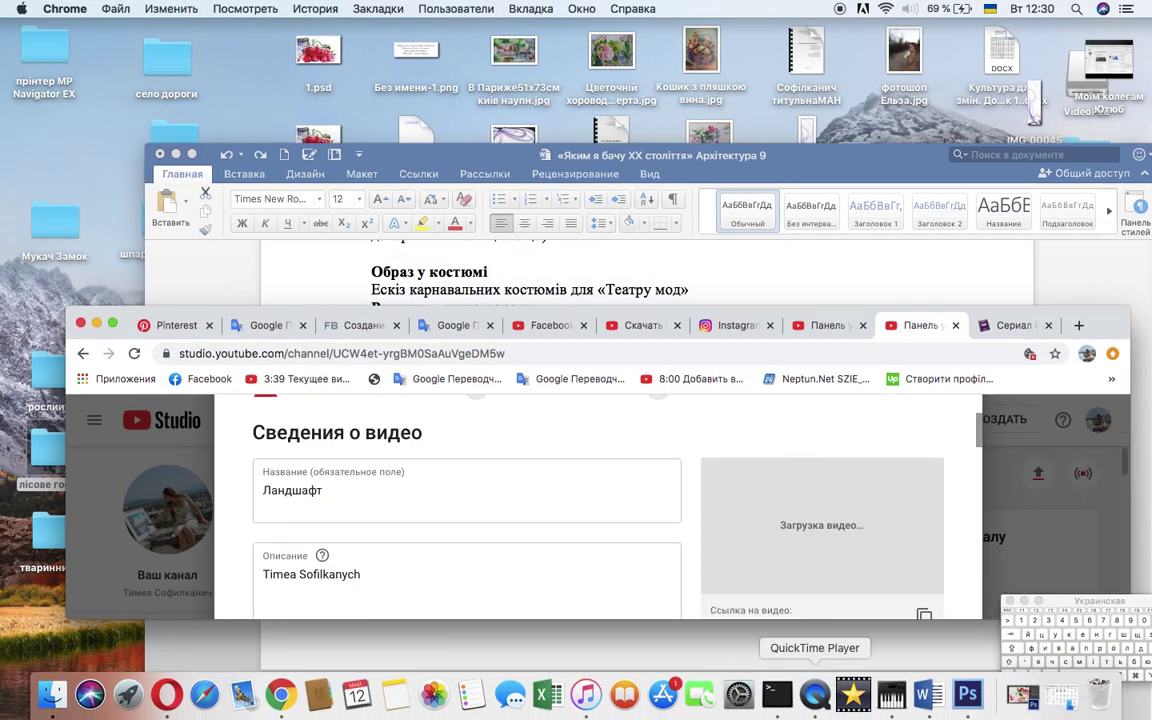
right_click(815, 693)
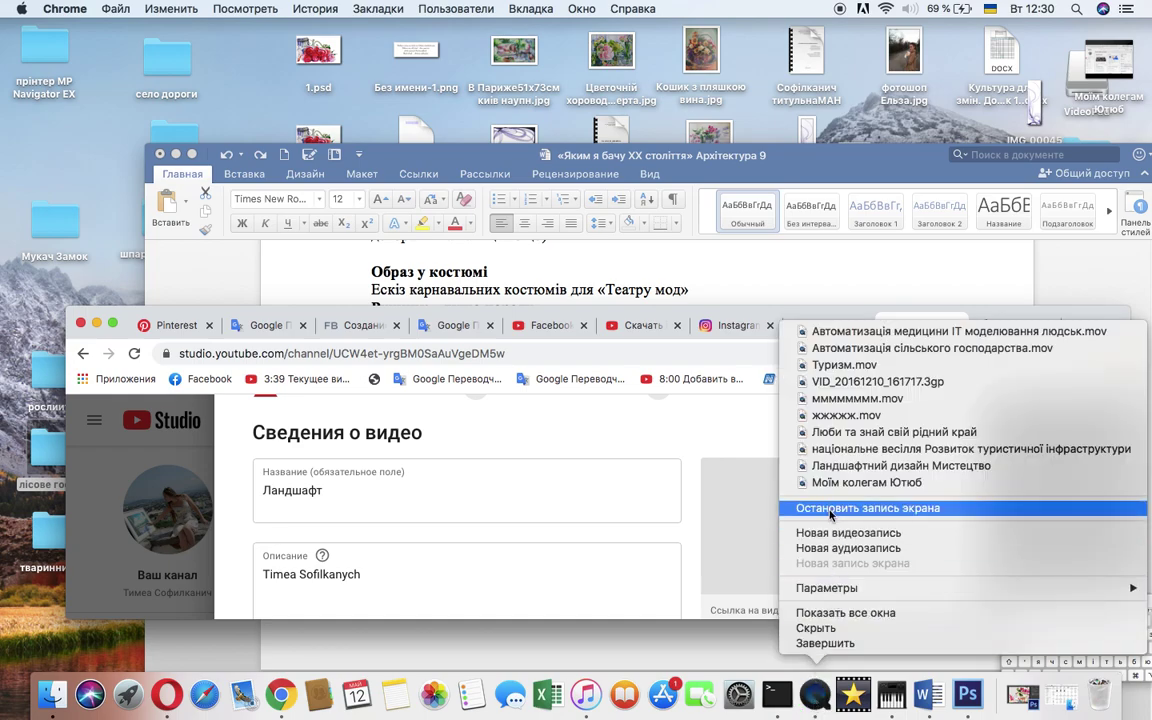